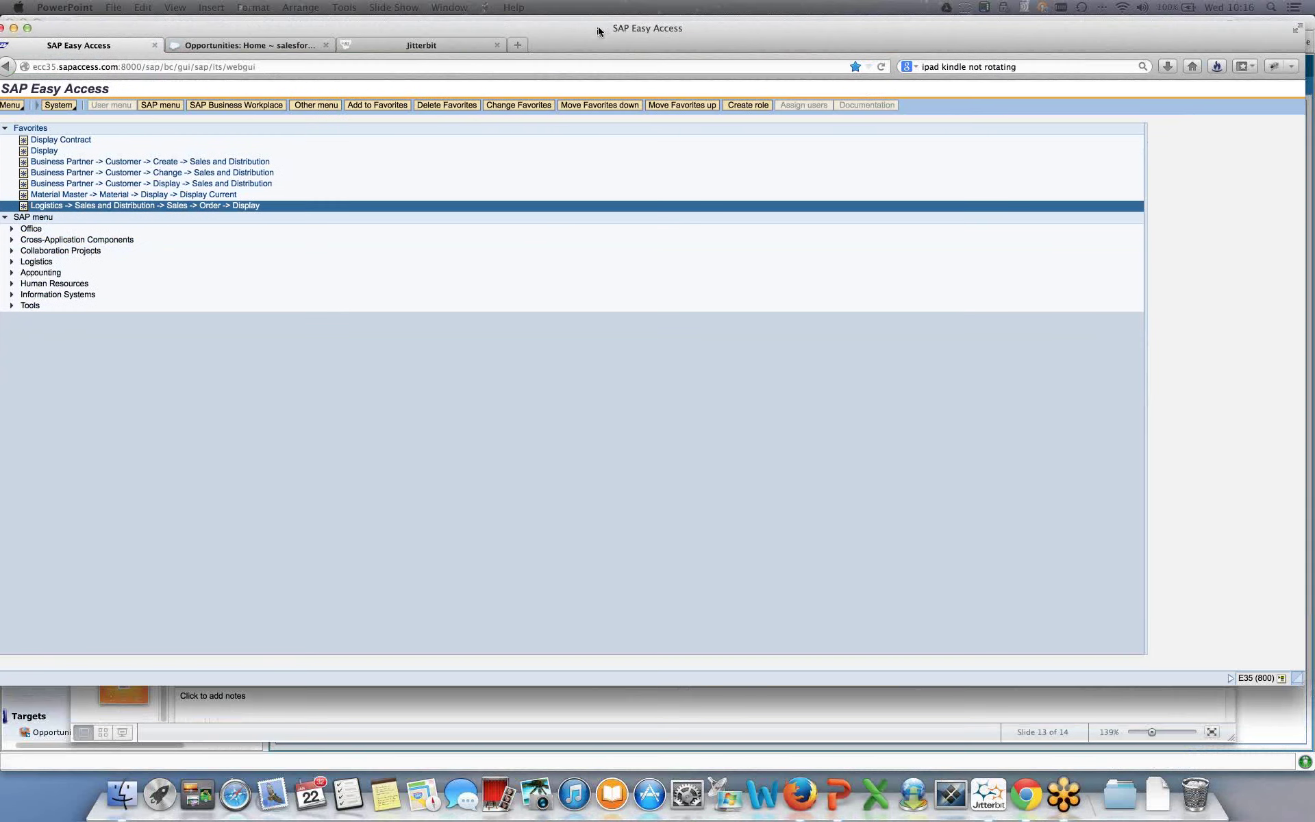
- Maximize Firefox and bring up the Jitterbit console login form
click(598, 31)
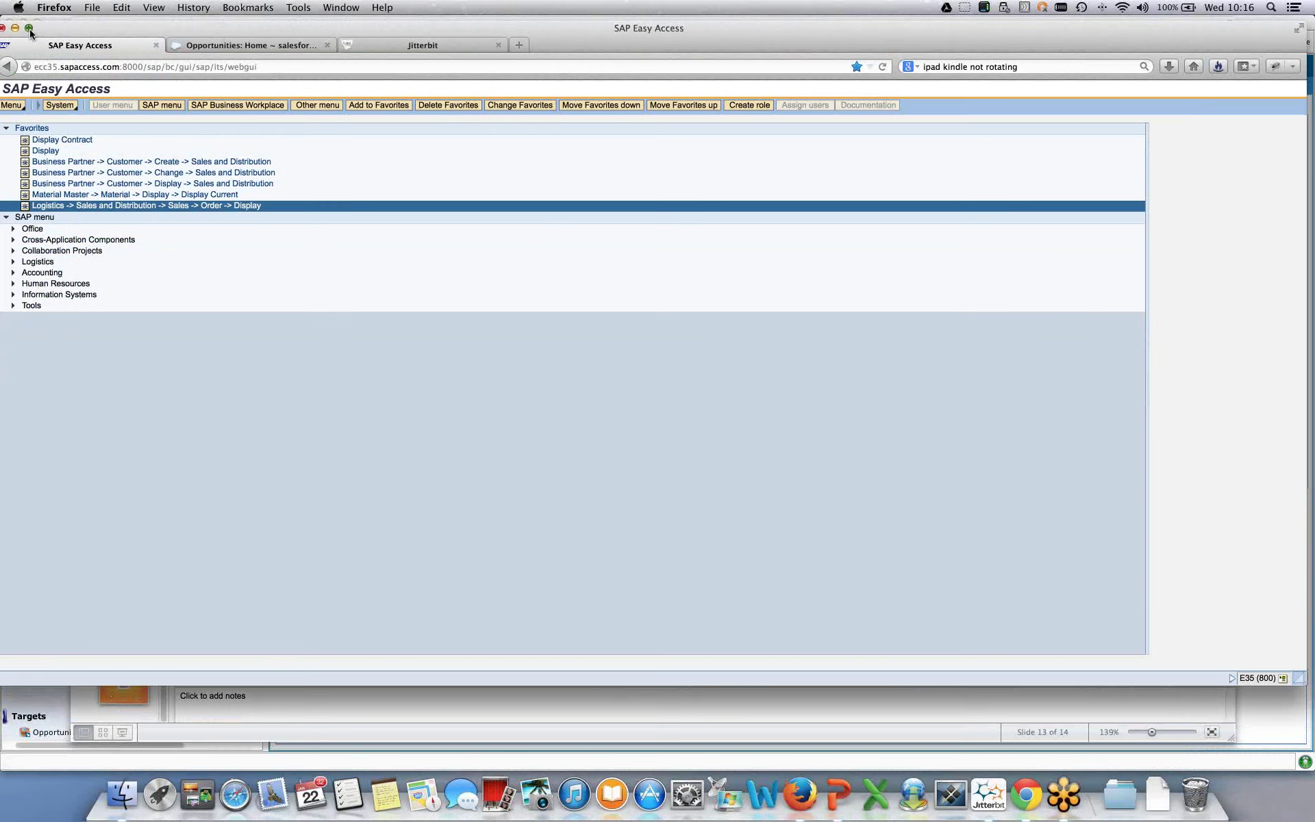
click(31, 33)
click(425, 40)
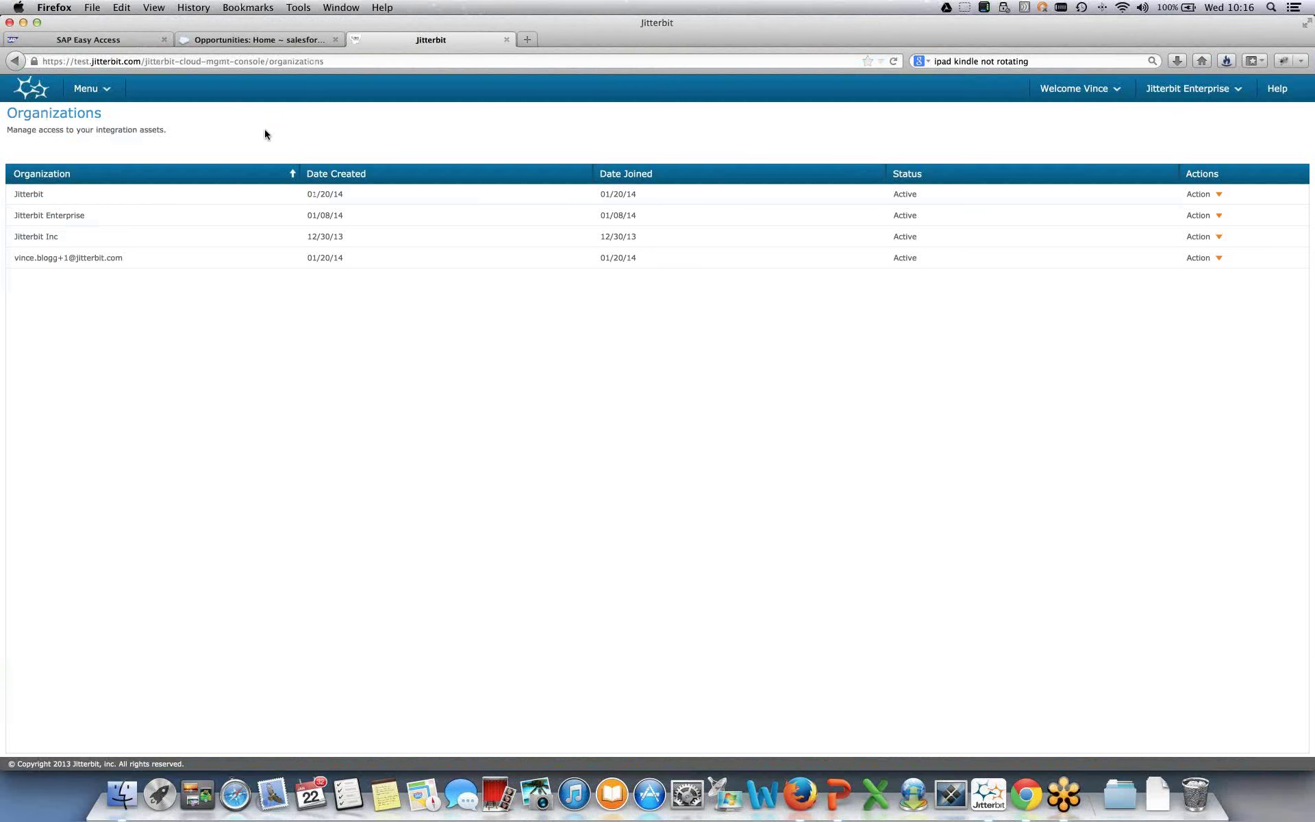
click(18, 93)
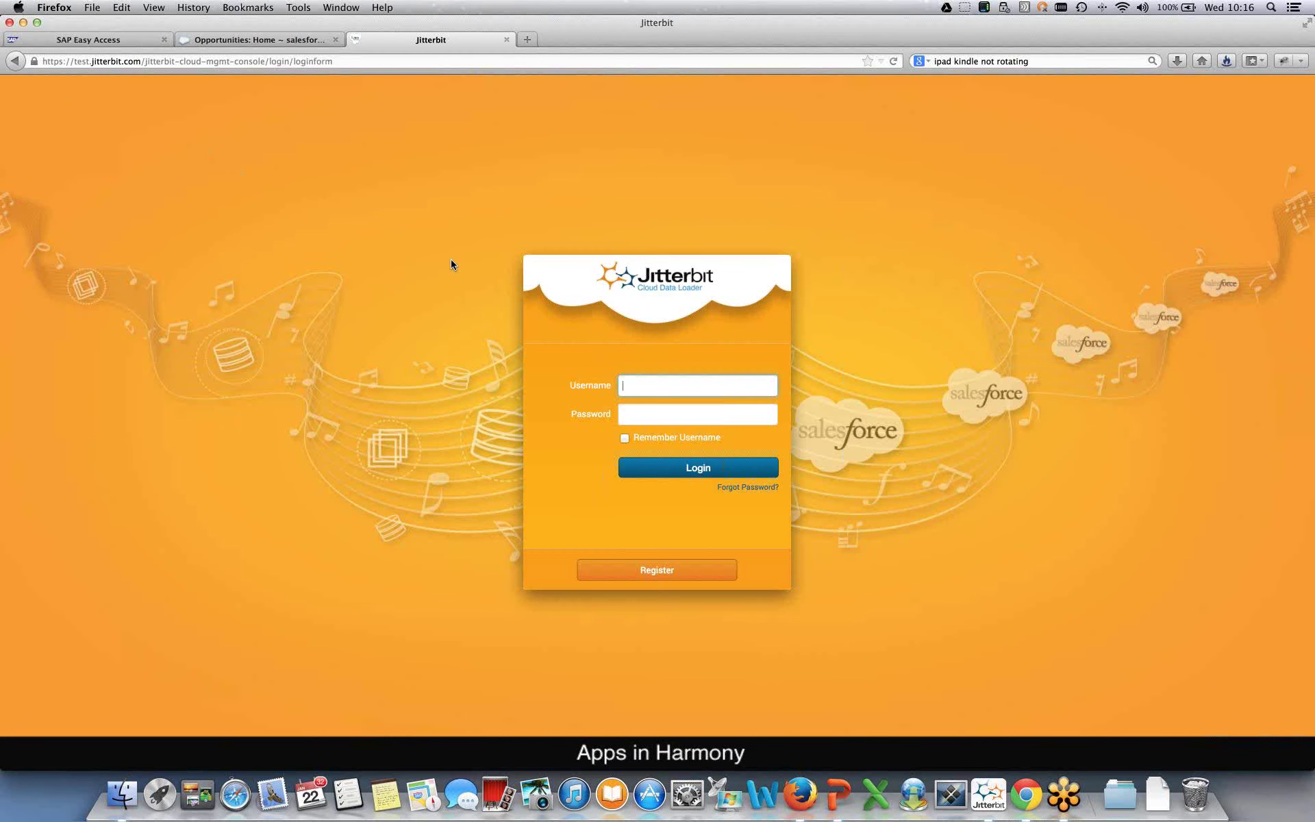
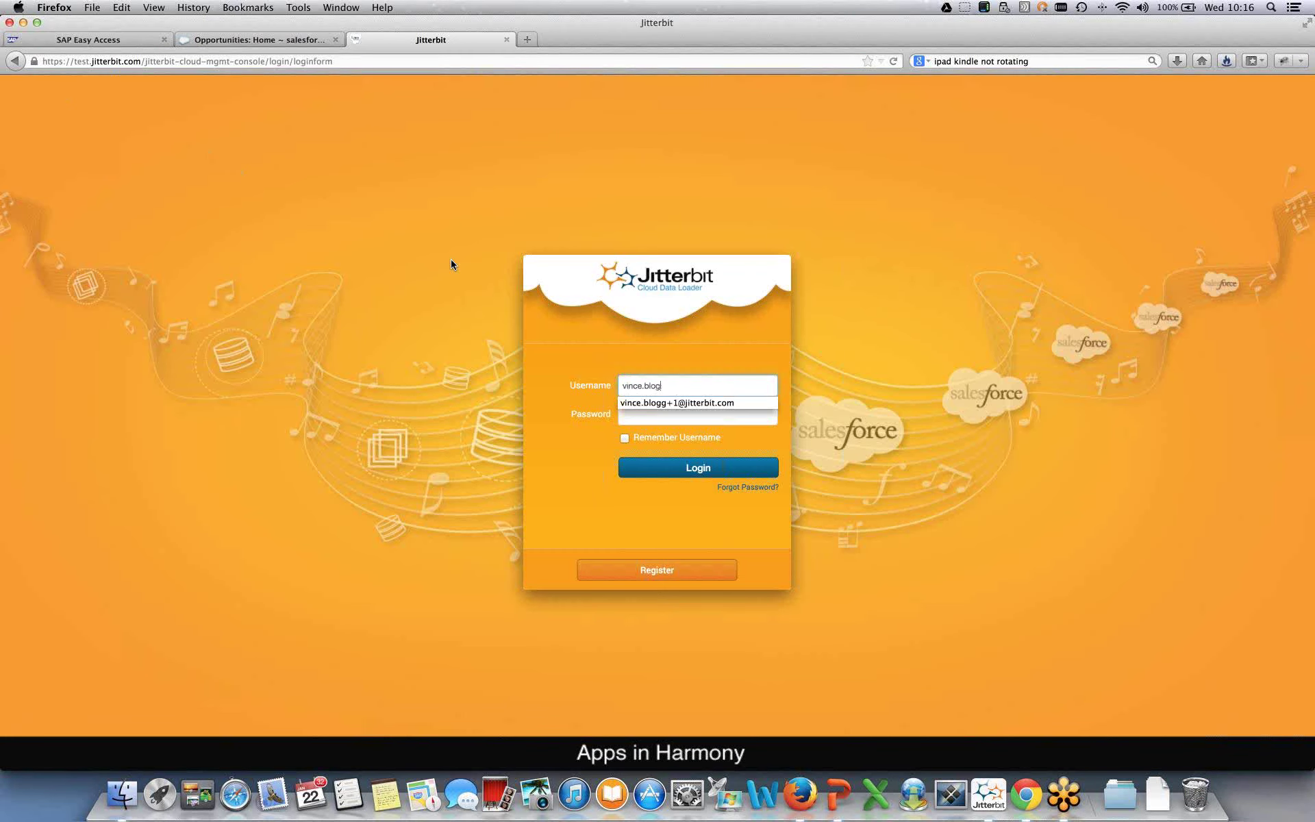
- Log in with the account e-mail and password, dismissing the save-password prompt
key(Tab)
text(••••••••)
key(Return)
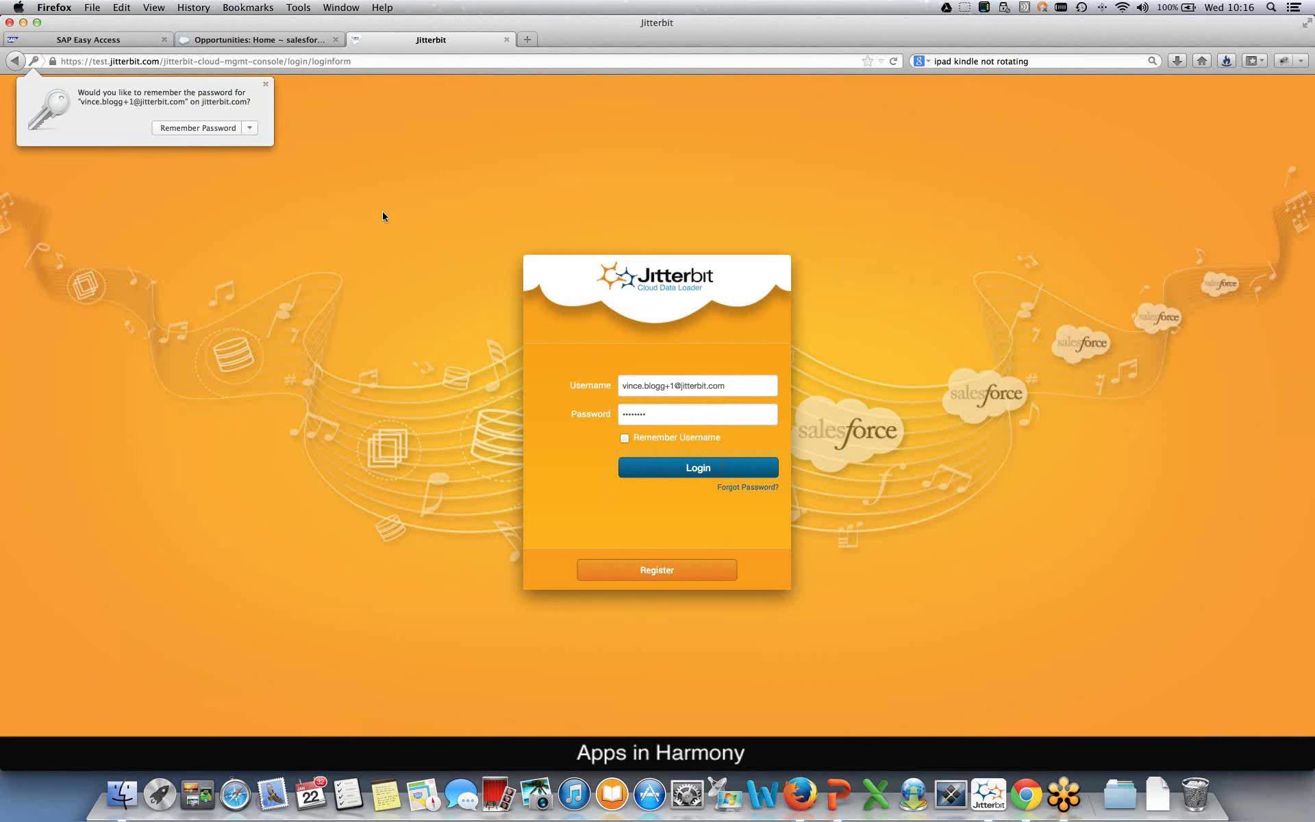
click(265, 84)
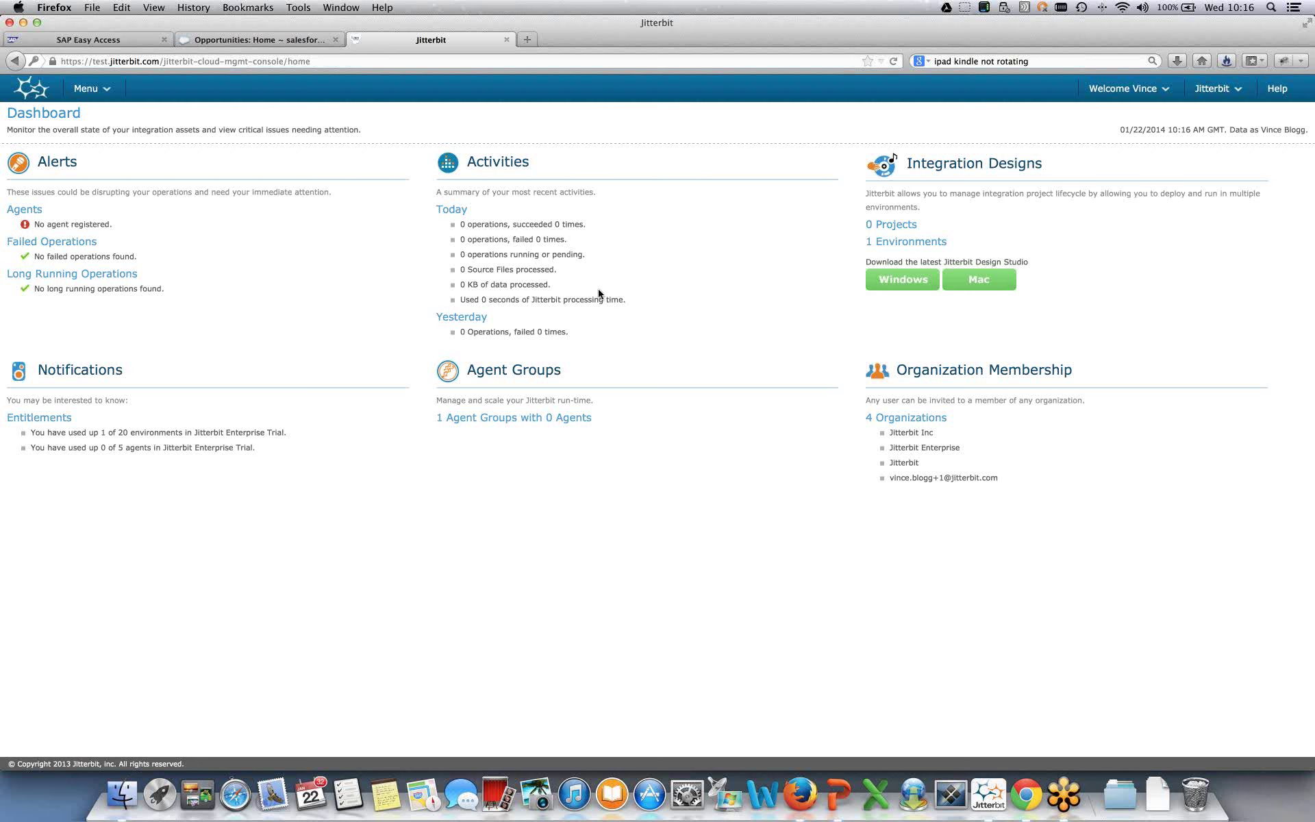
- Switch to the Jitterbit Enterprise organization and view its Activities list of operation runs
click(1227, 90)
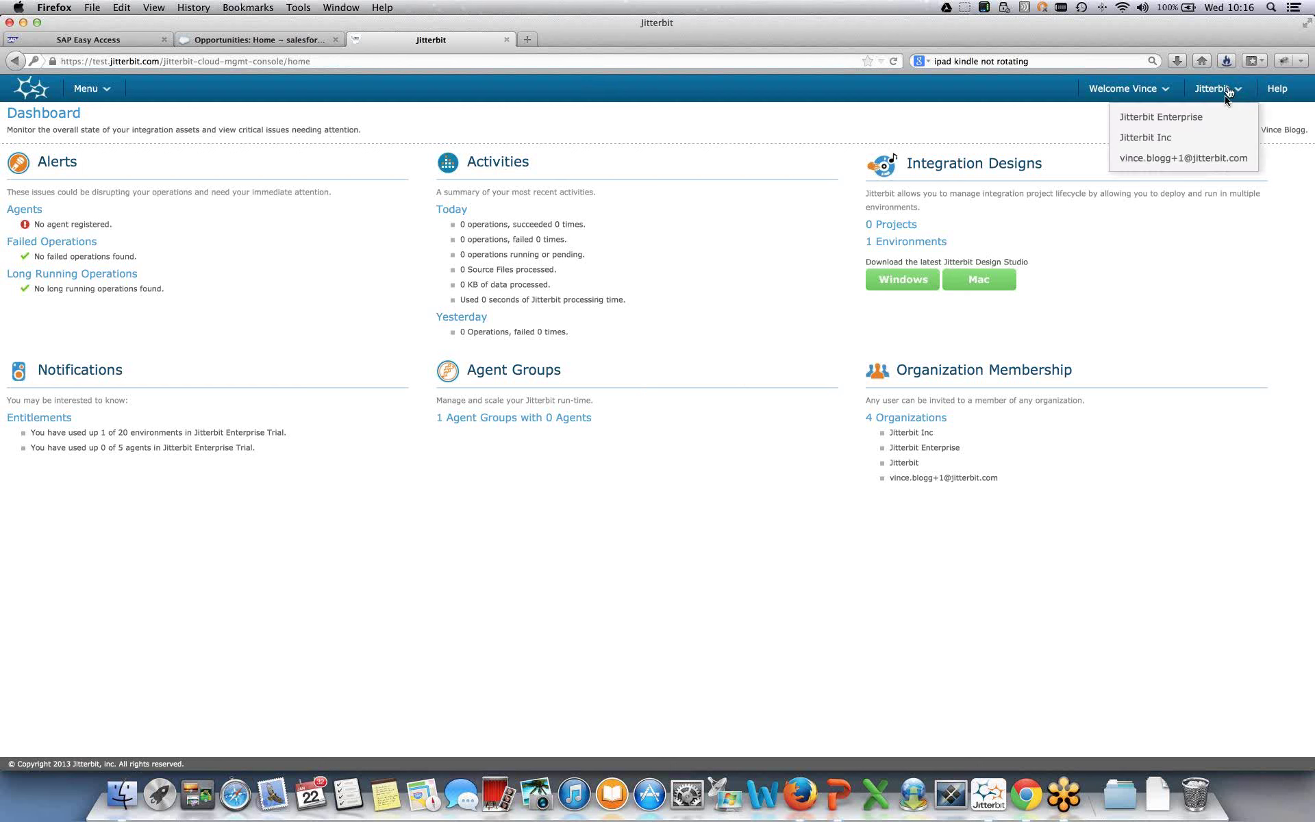
click(1193, 124)
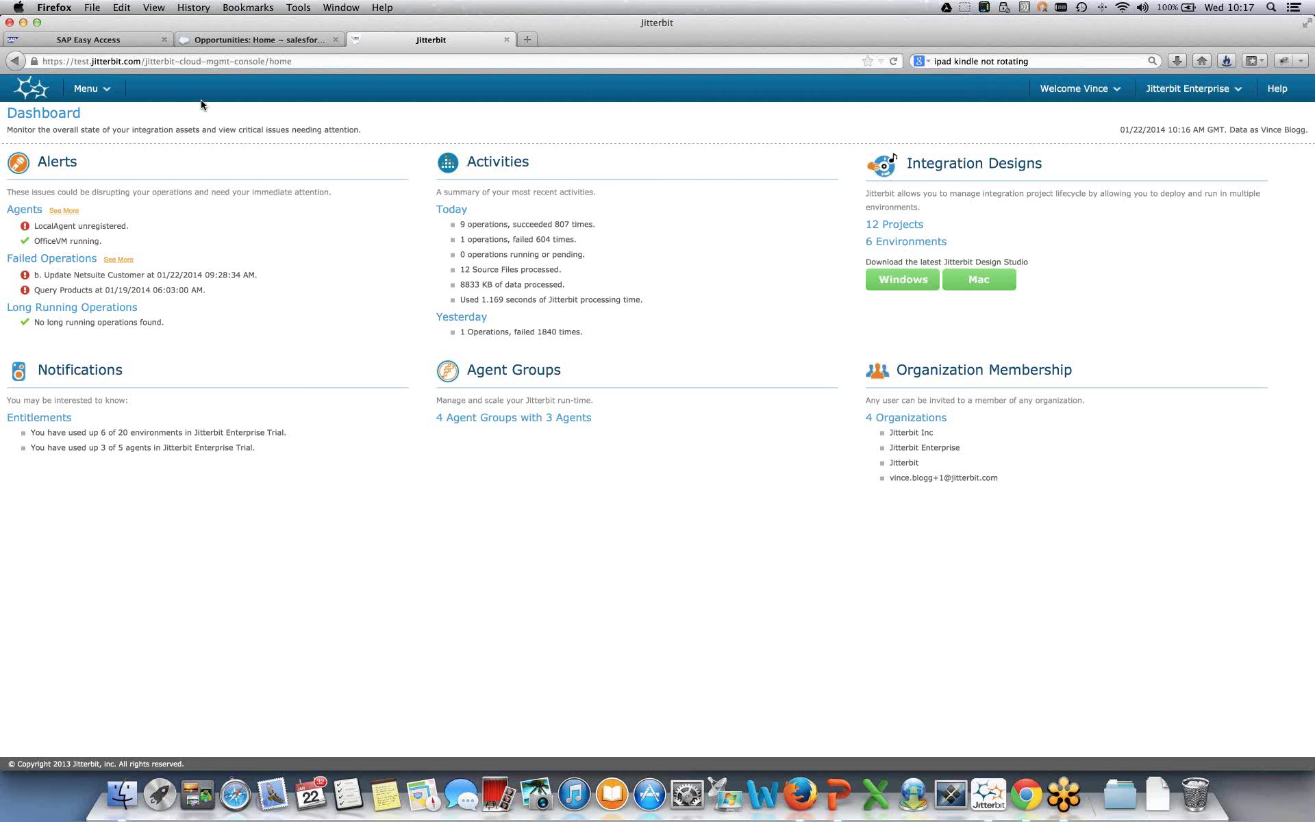
click(100, 91)
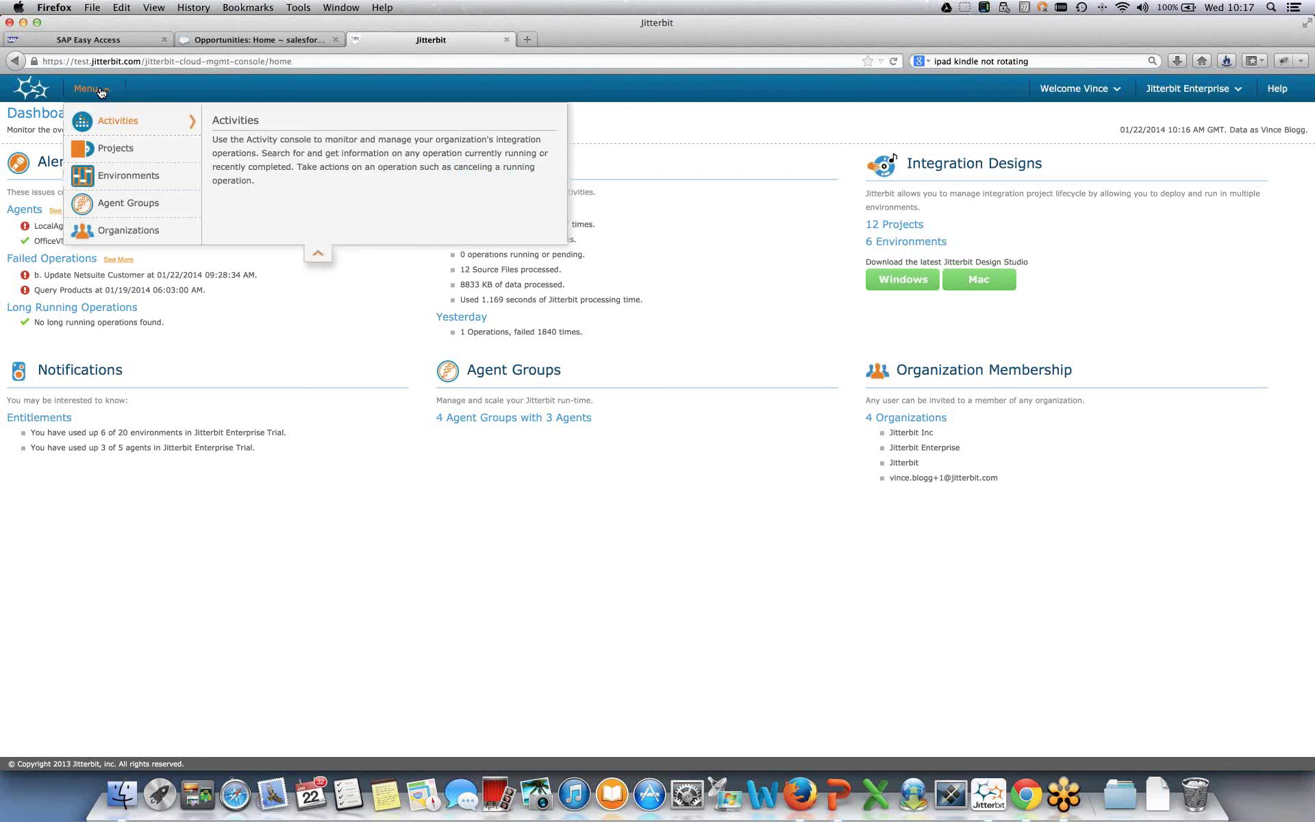
click(117, 124)
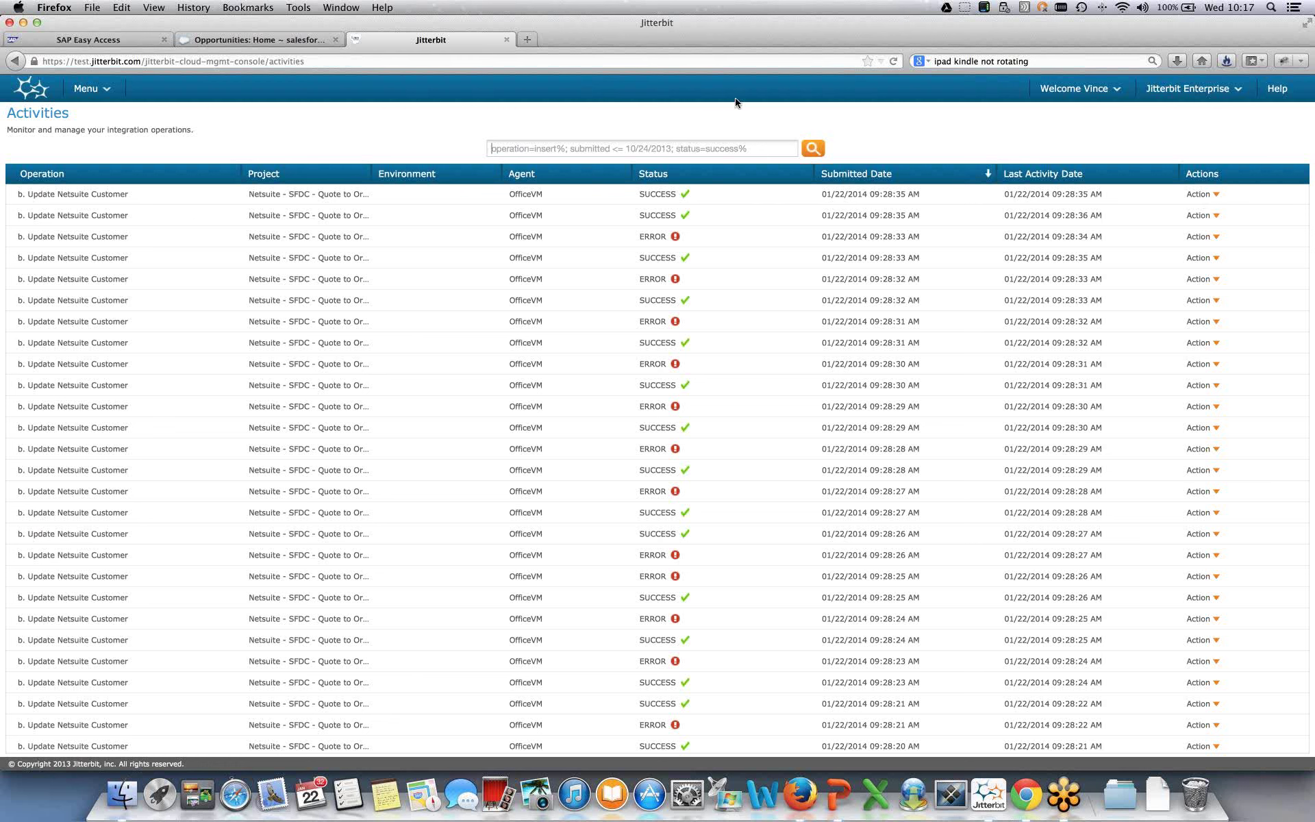
- Go to the Projects page from the console menu
click(89, 88)
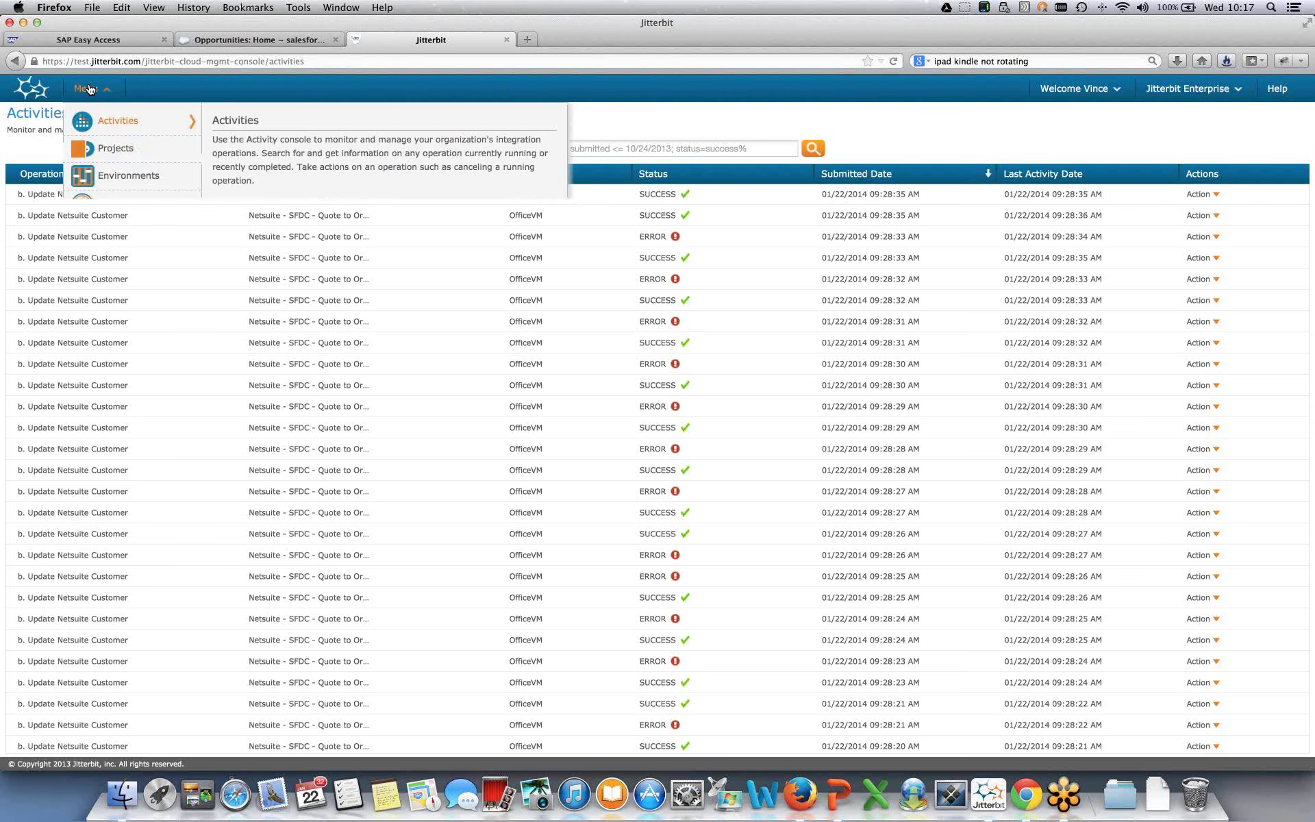
click(97, 151)
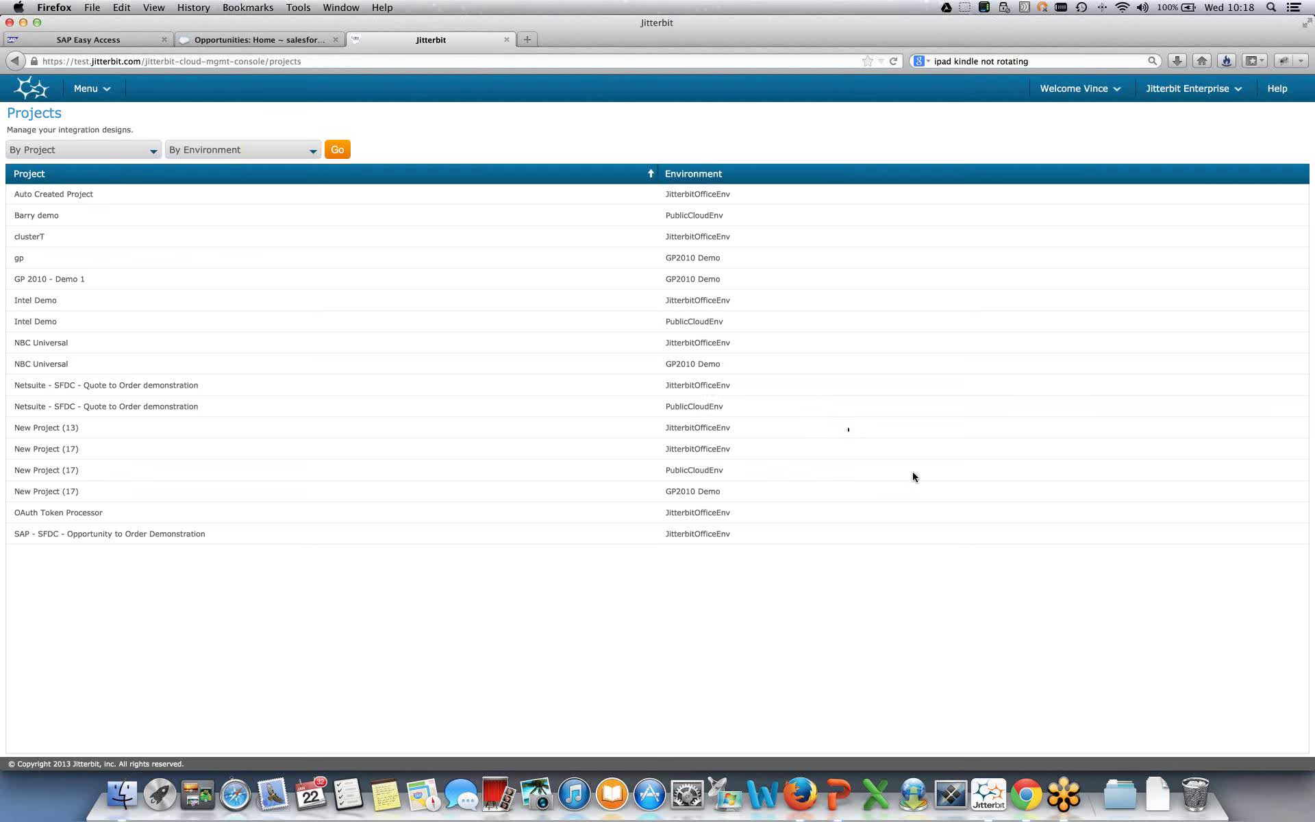
- Go to the Environments page from the console menu
click(81, 89)
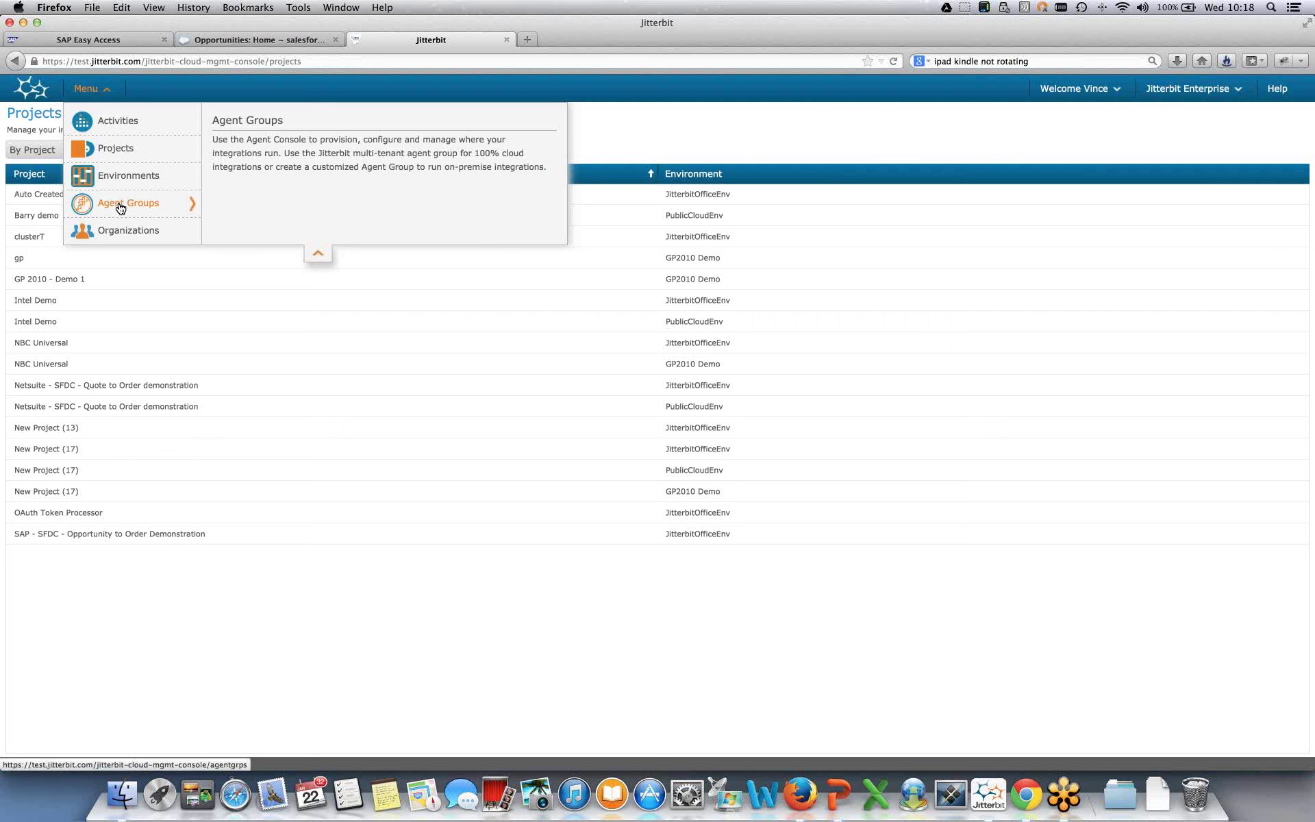
click(120, 179)
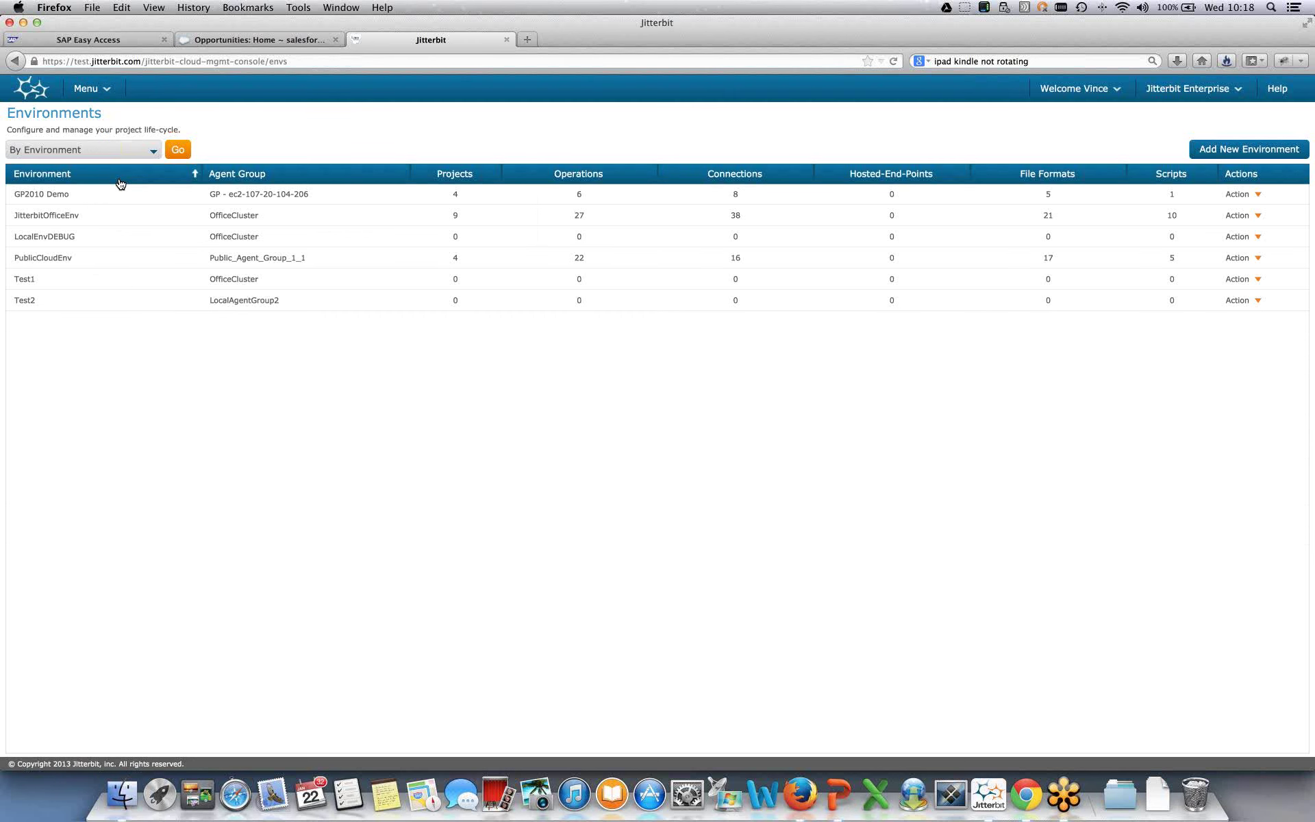
- Go to the Agent Groups page from the console menu
click(93, 83)
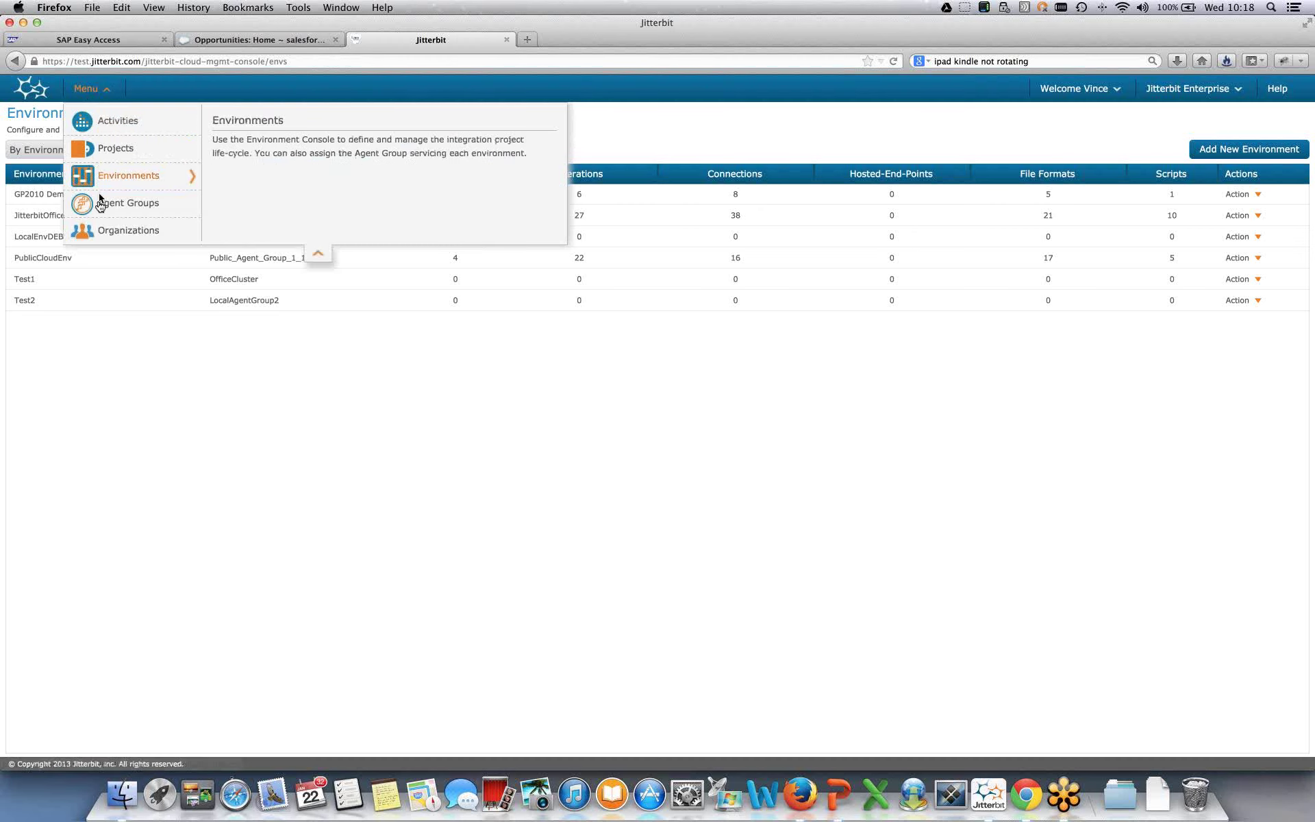
click(99, 207)
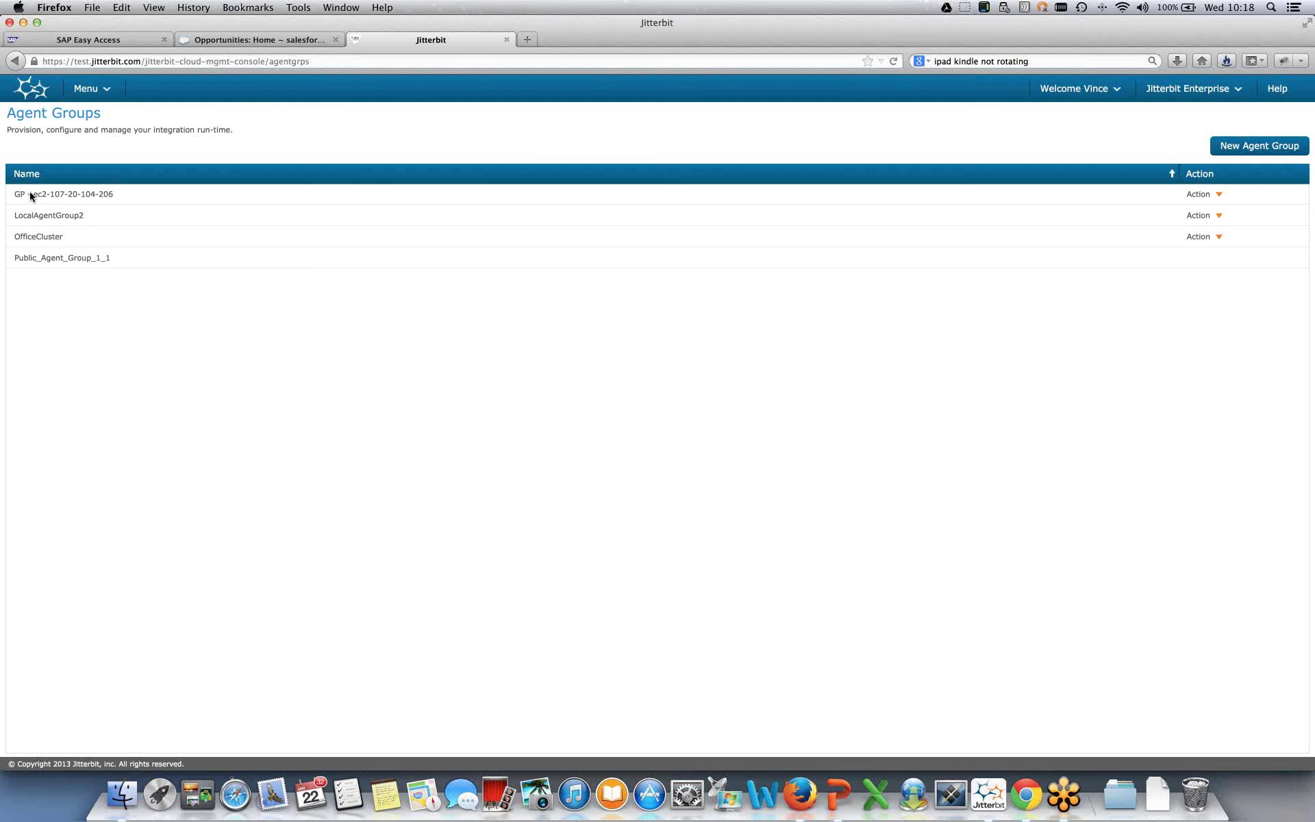
- On the Organizations page, select Jitterbit Inc and list its Administrator role's users
click(87, 88)
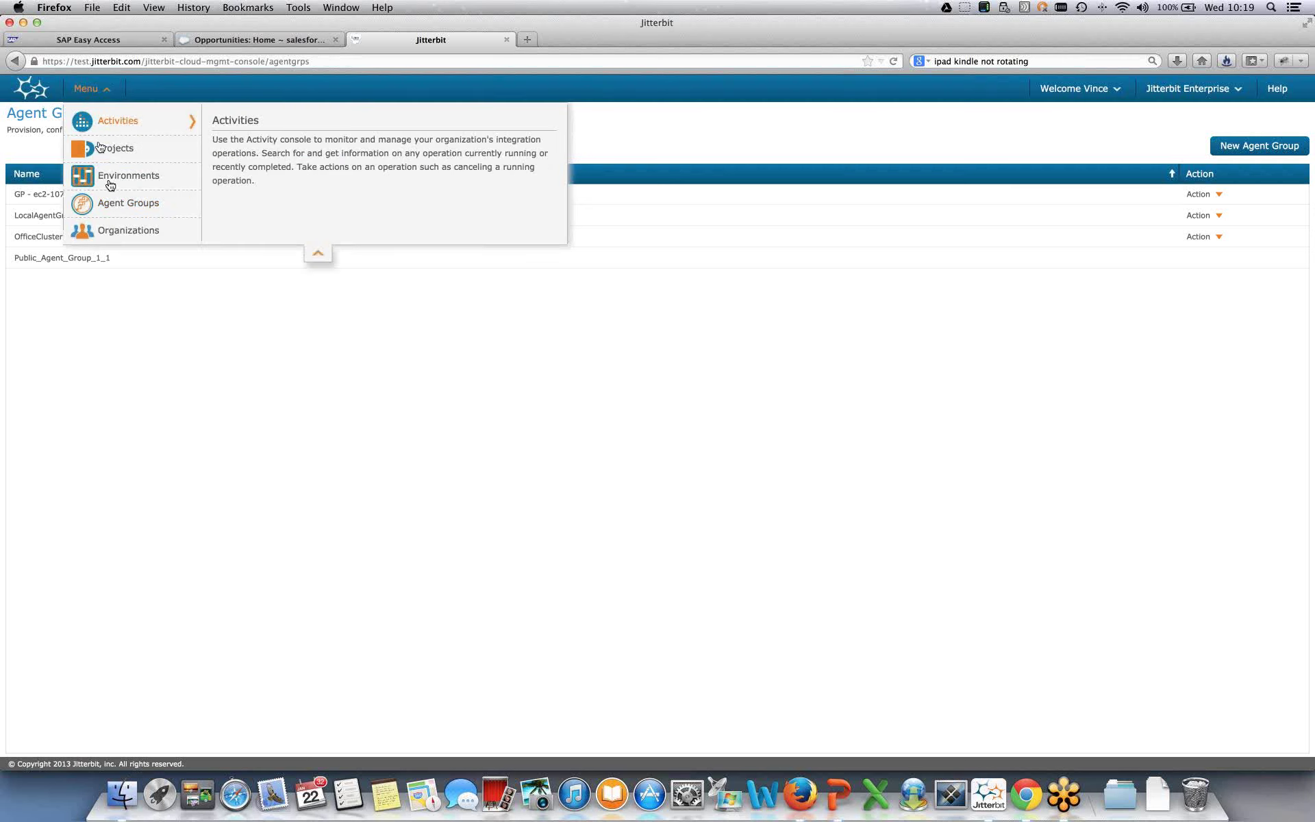
click(113, 233)
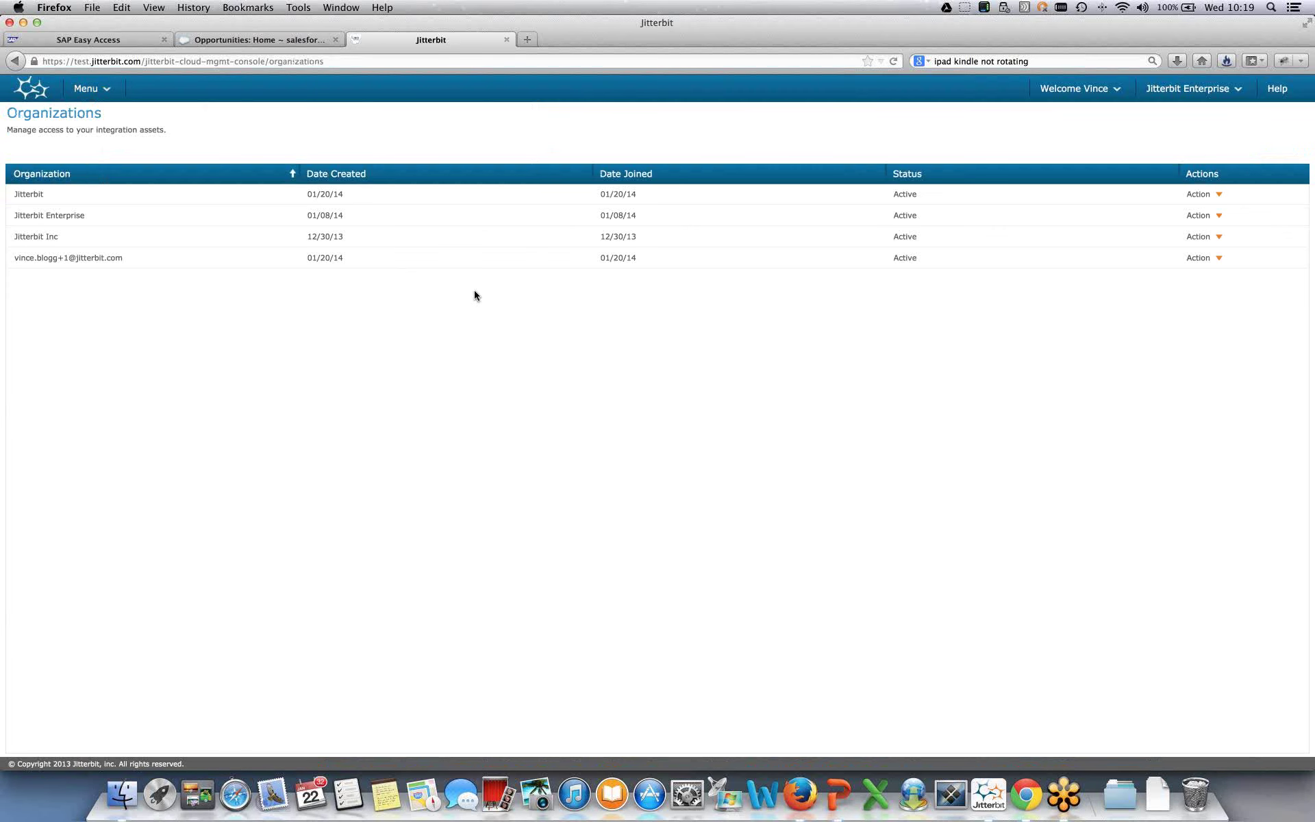
click(36, 237)
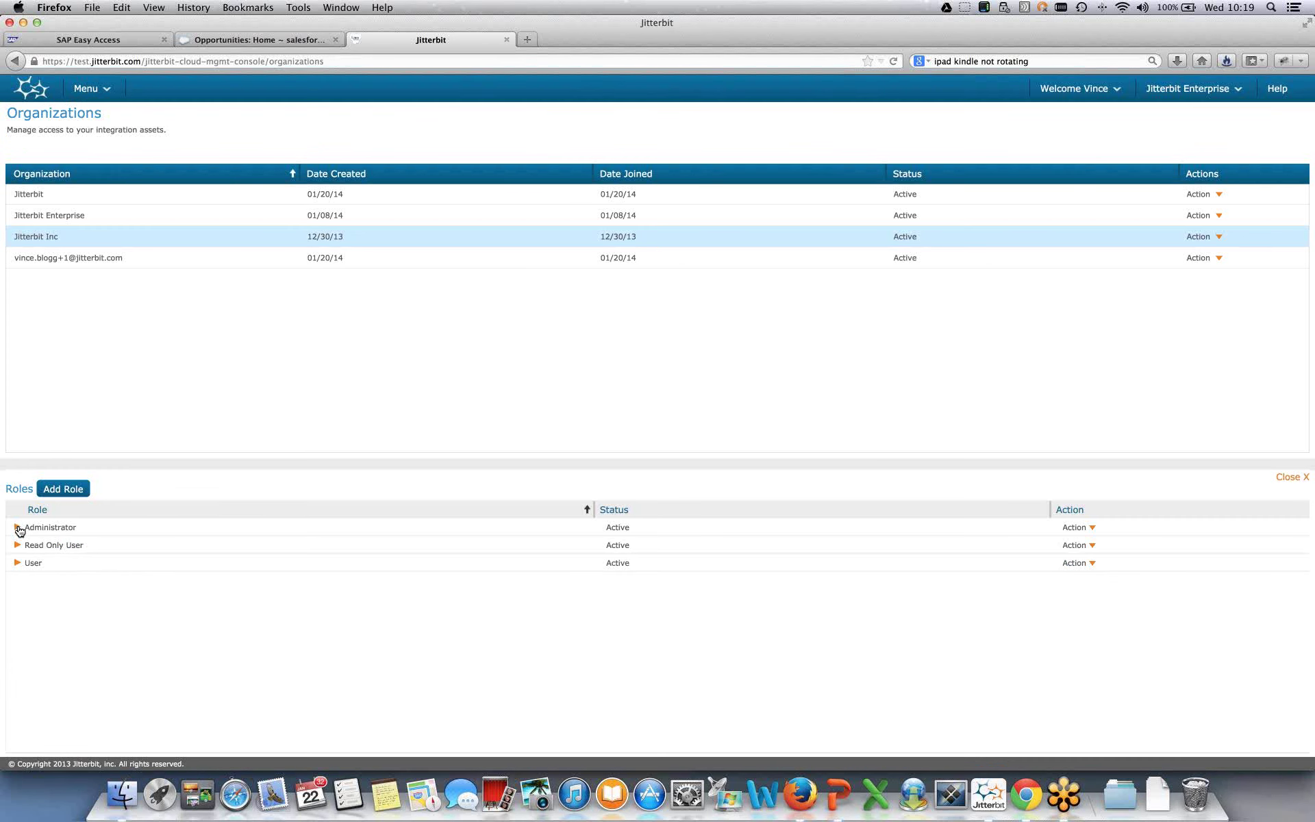
click(18, 528)
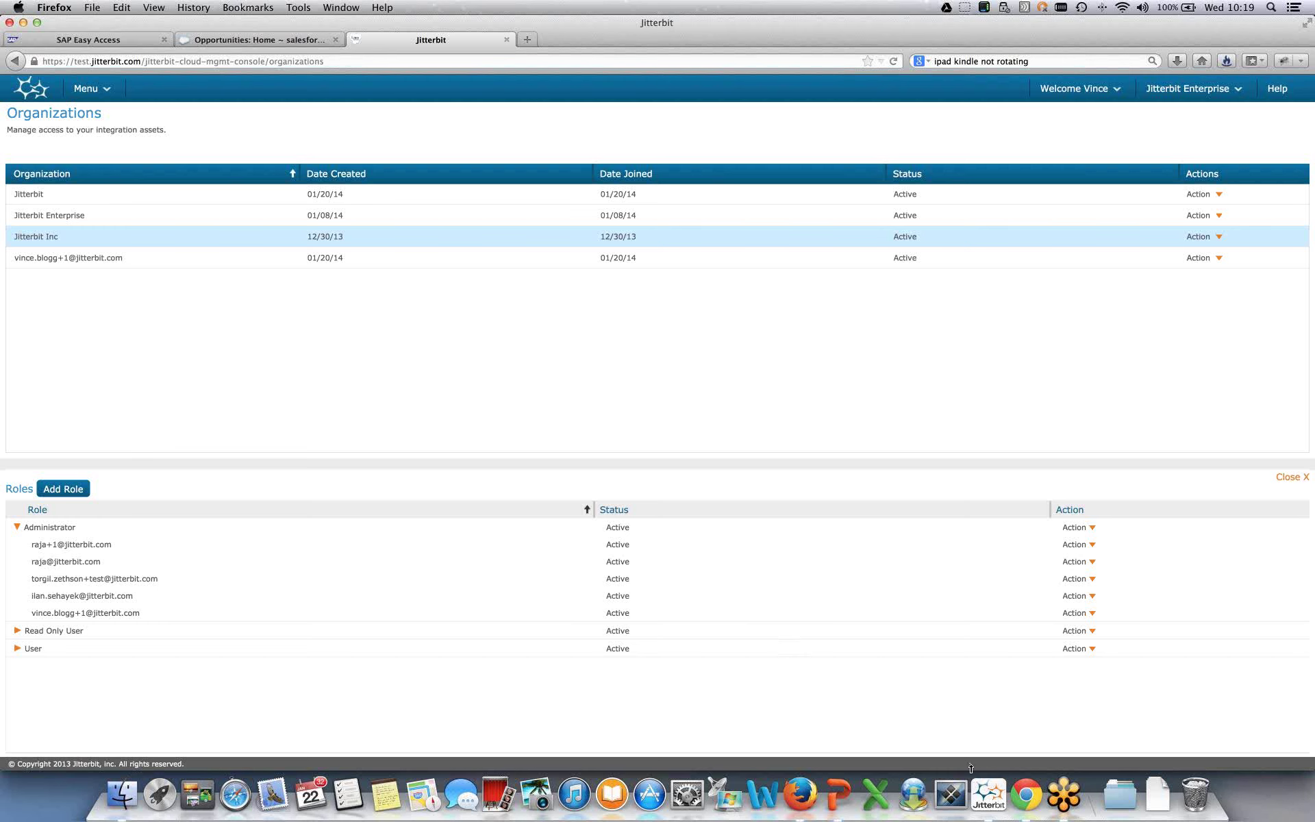
- Bring Jitterbit Studio forward and open the '1. Get SAP Customer list' operation diagram
click(982, 815)
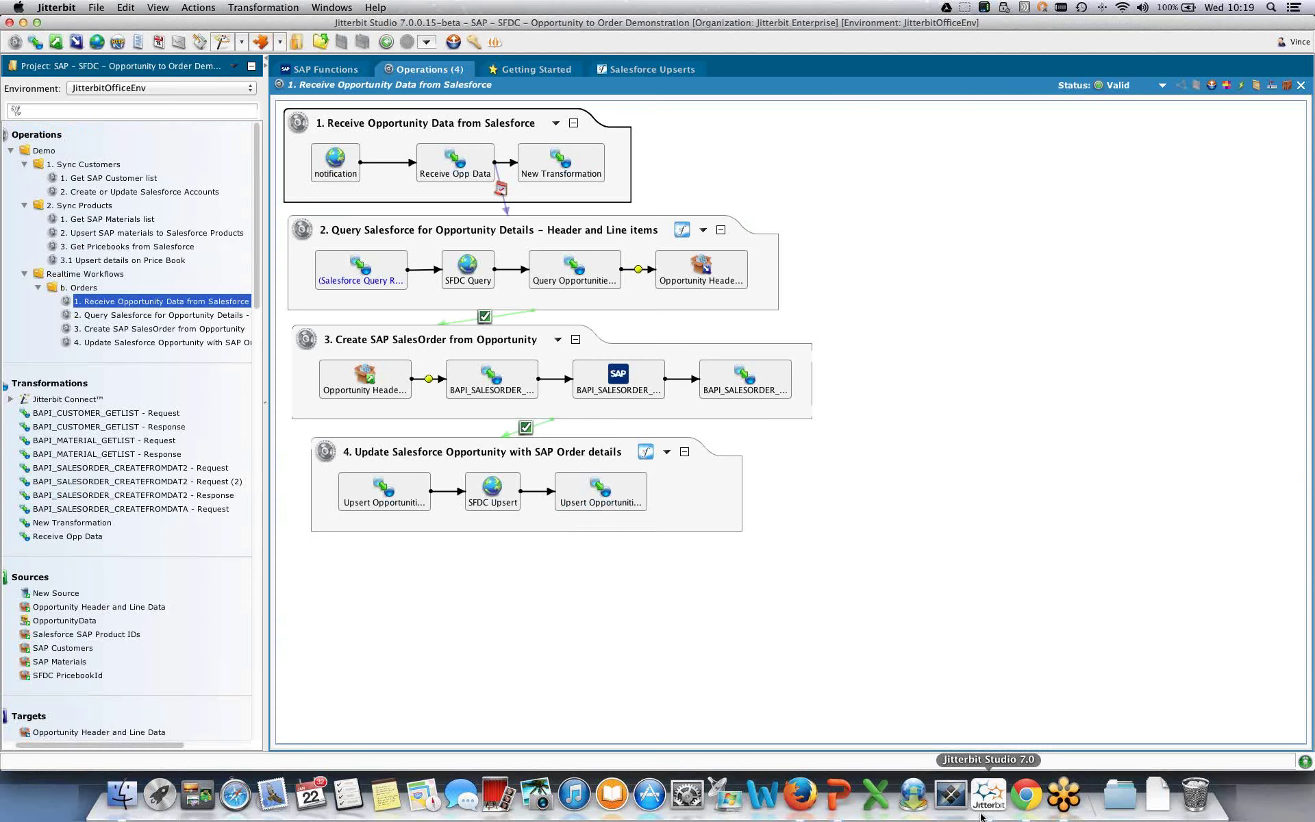
click(96, 91)
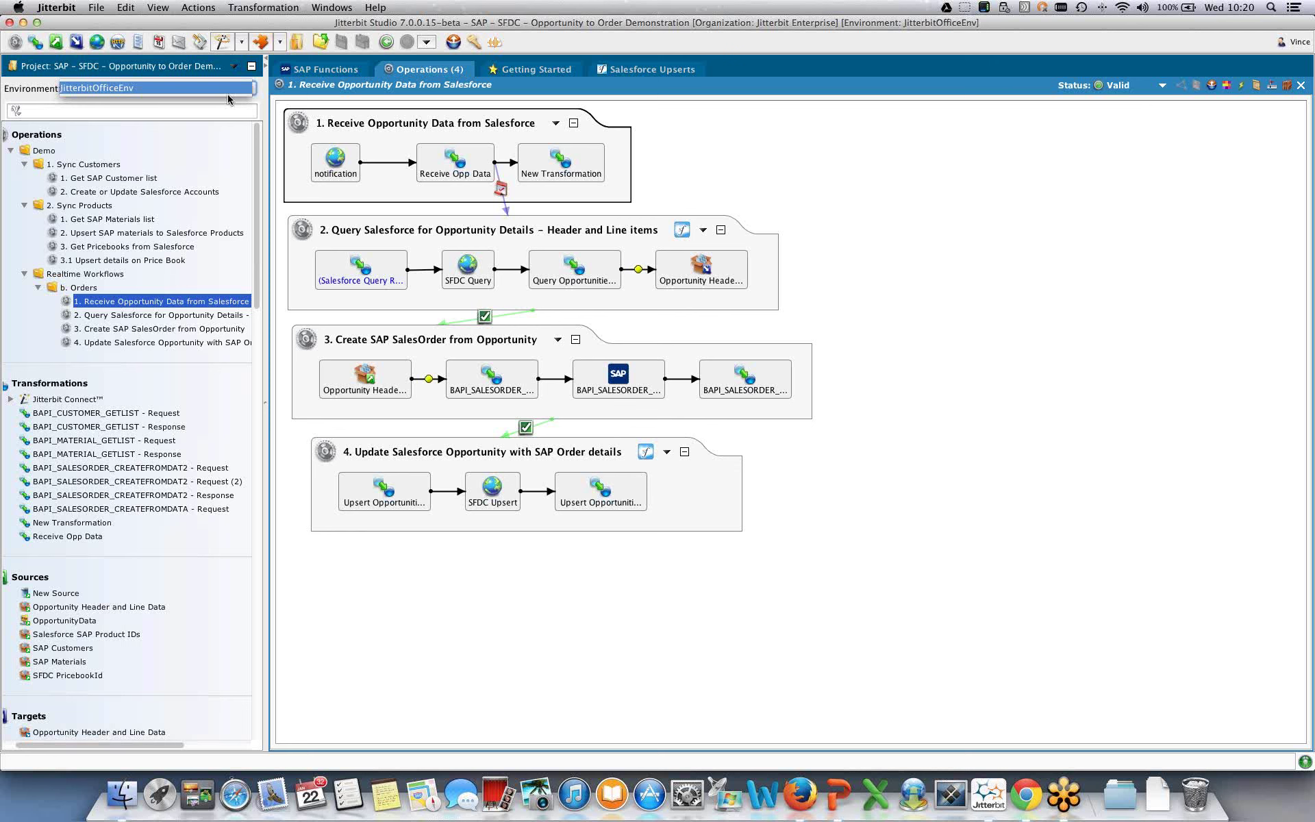
click(135, 181)
right_click(135, 180)
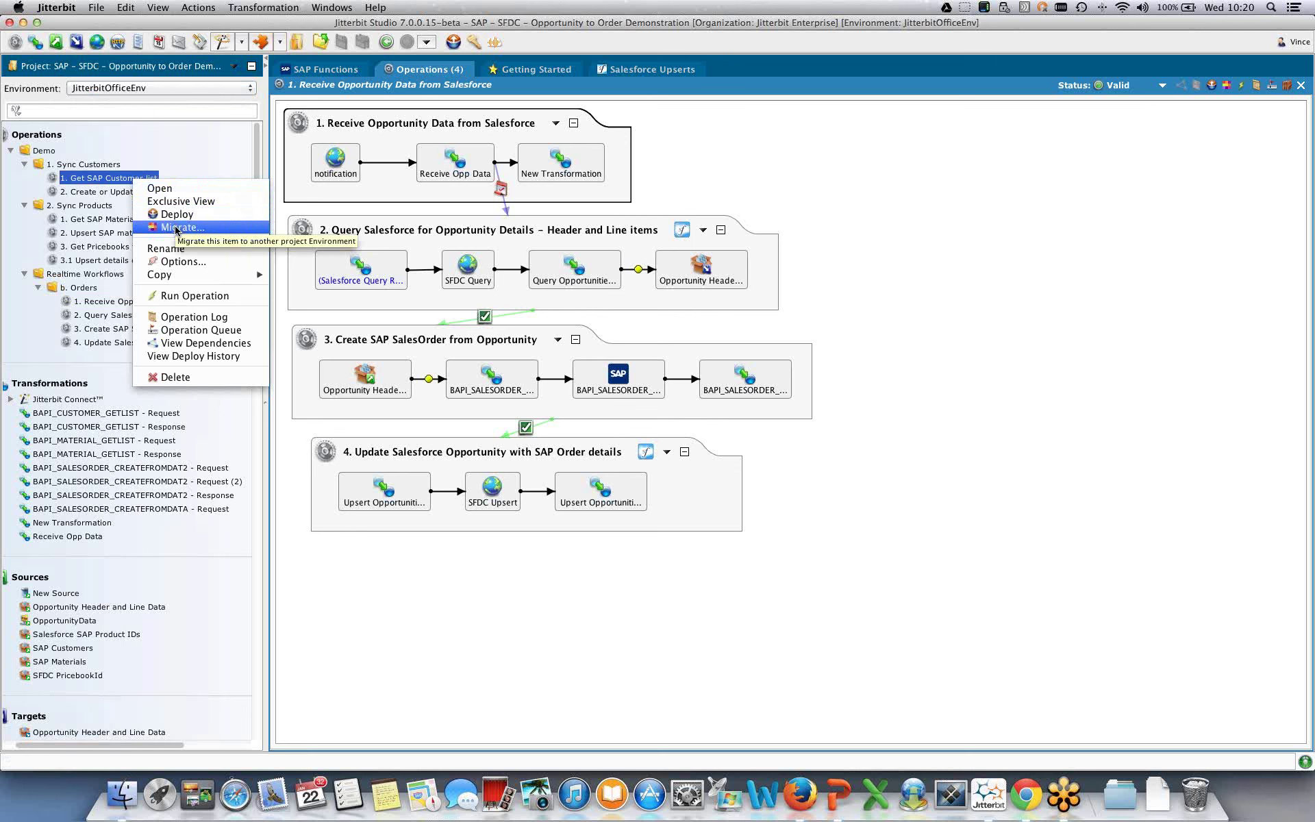
click(168, 150)
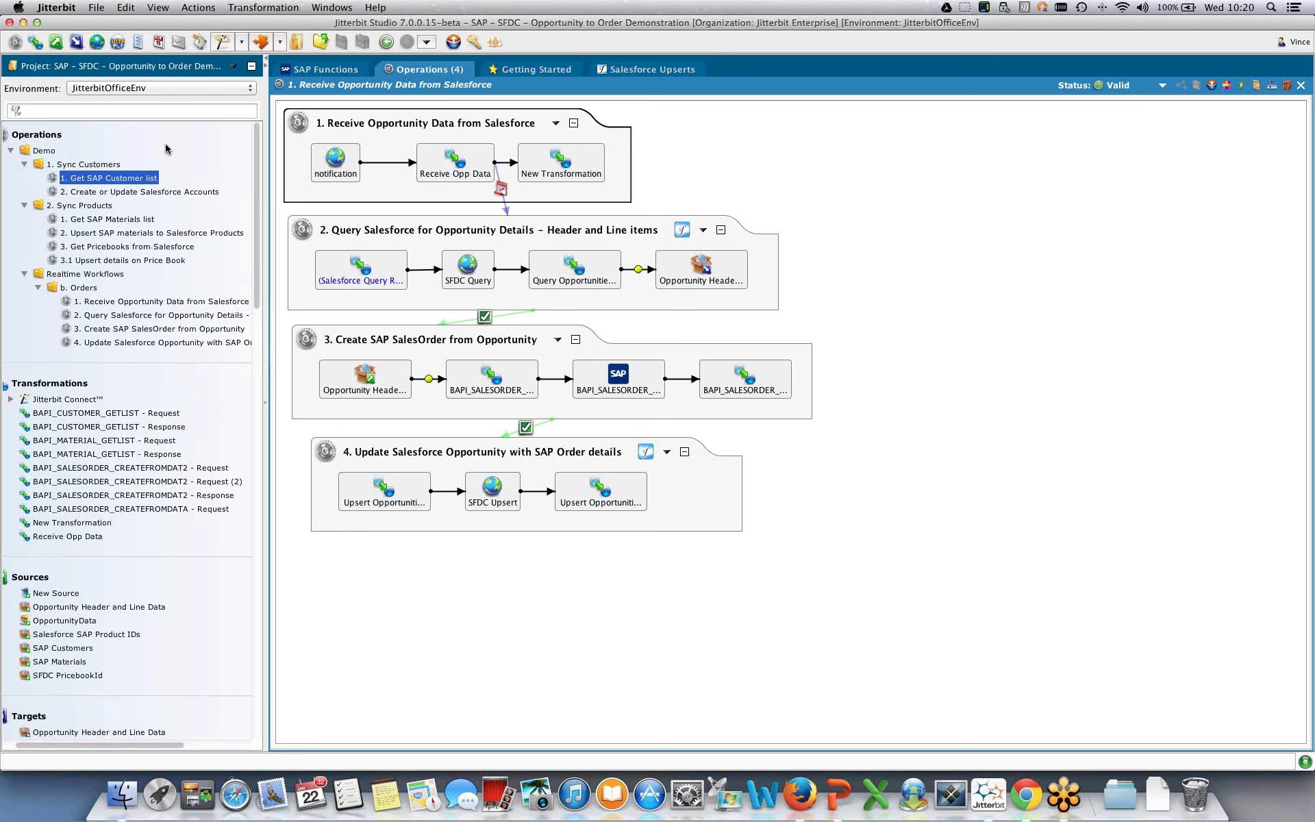
double_click(116, 181)
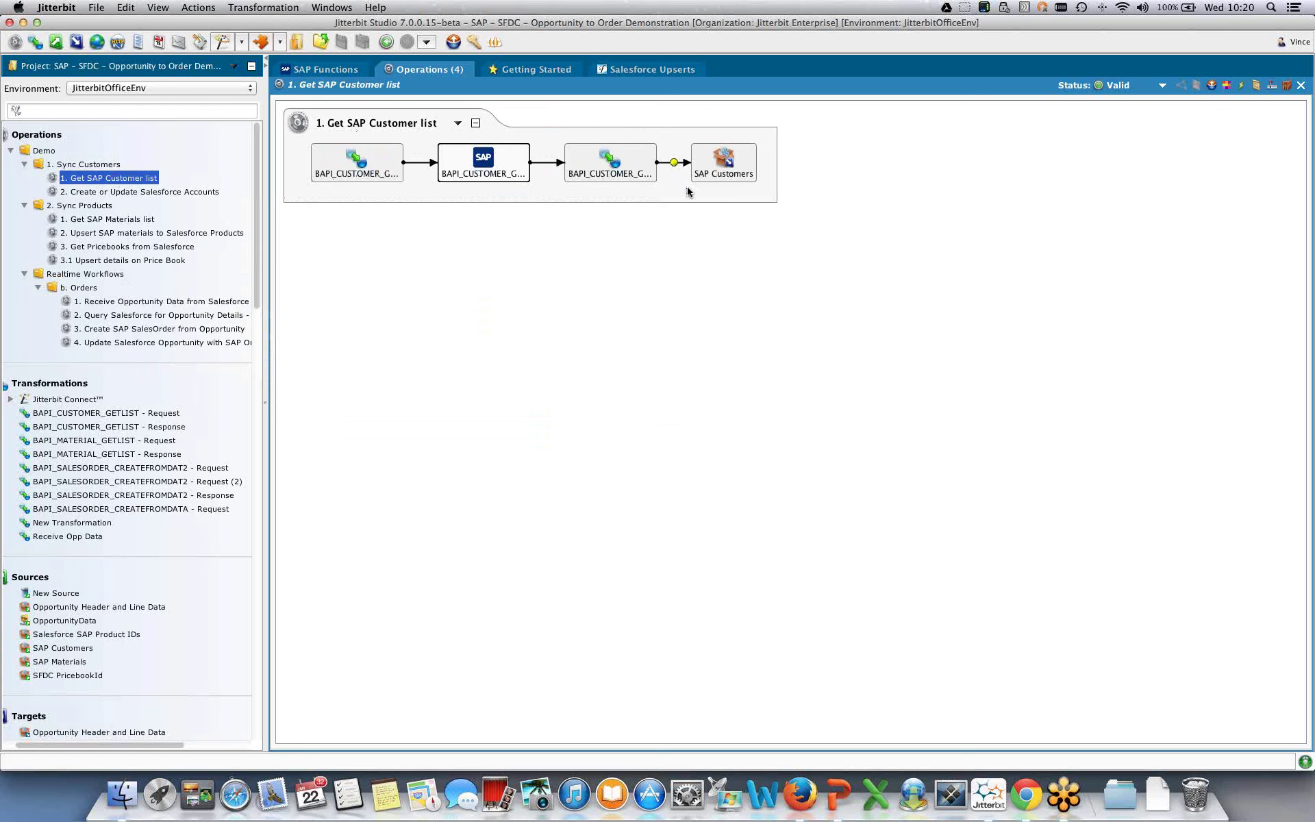
- Open the BAPI_CUSTOMER_GETLIST activity to review its ECC35 endpoint and INPUT/OUTPUT structures
double_click(461, 174)
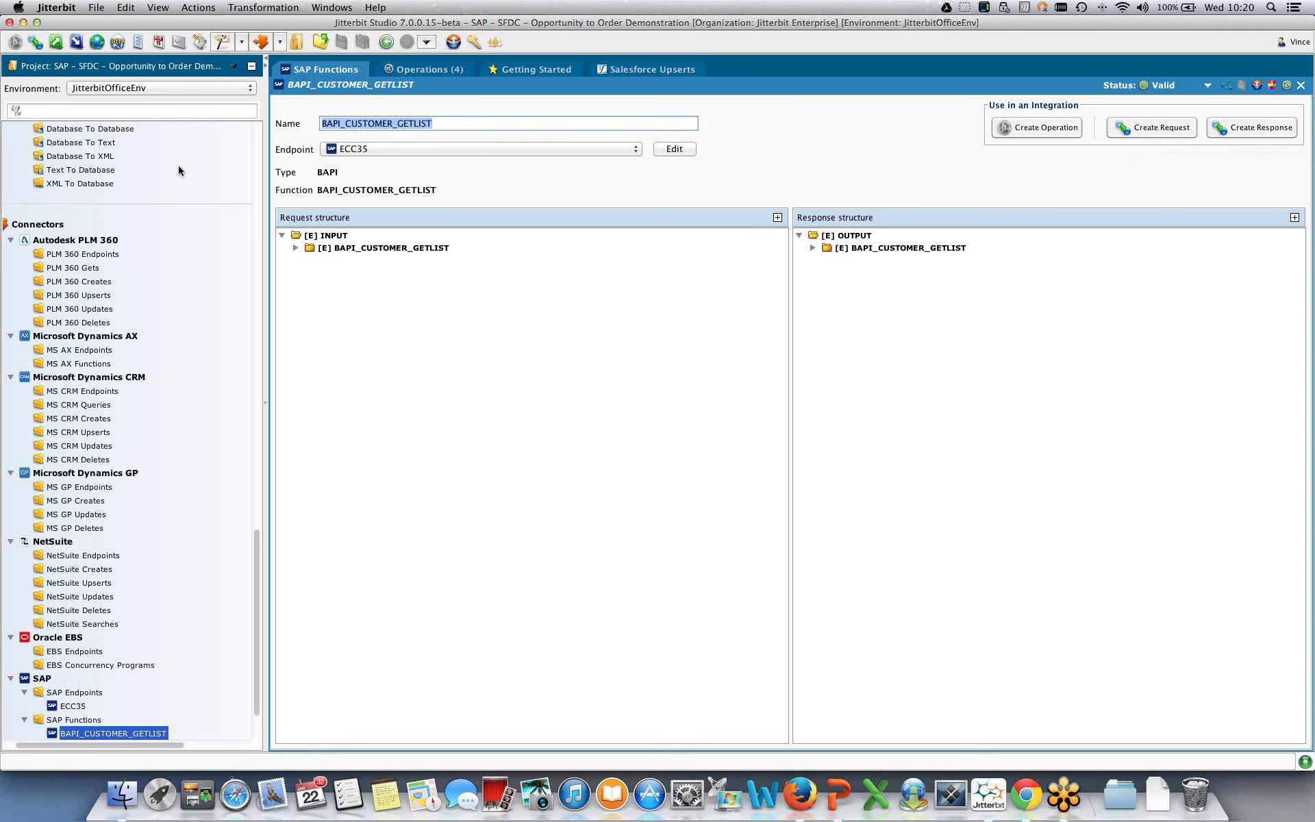
scroll(162, 168, up, 15)
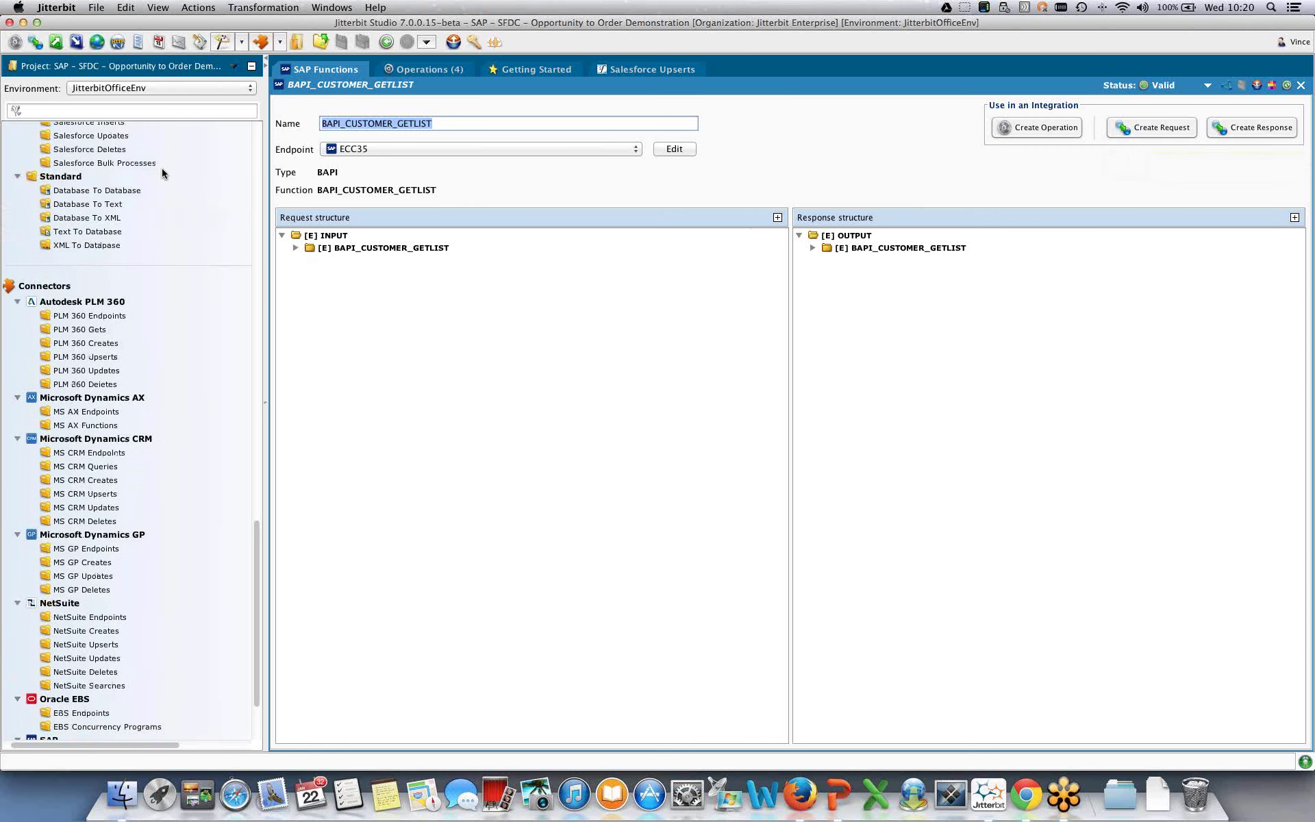
scroll(126, 195, up, 10)
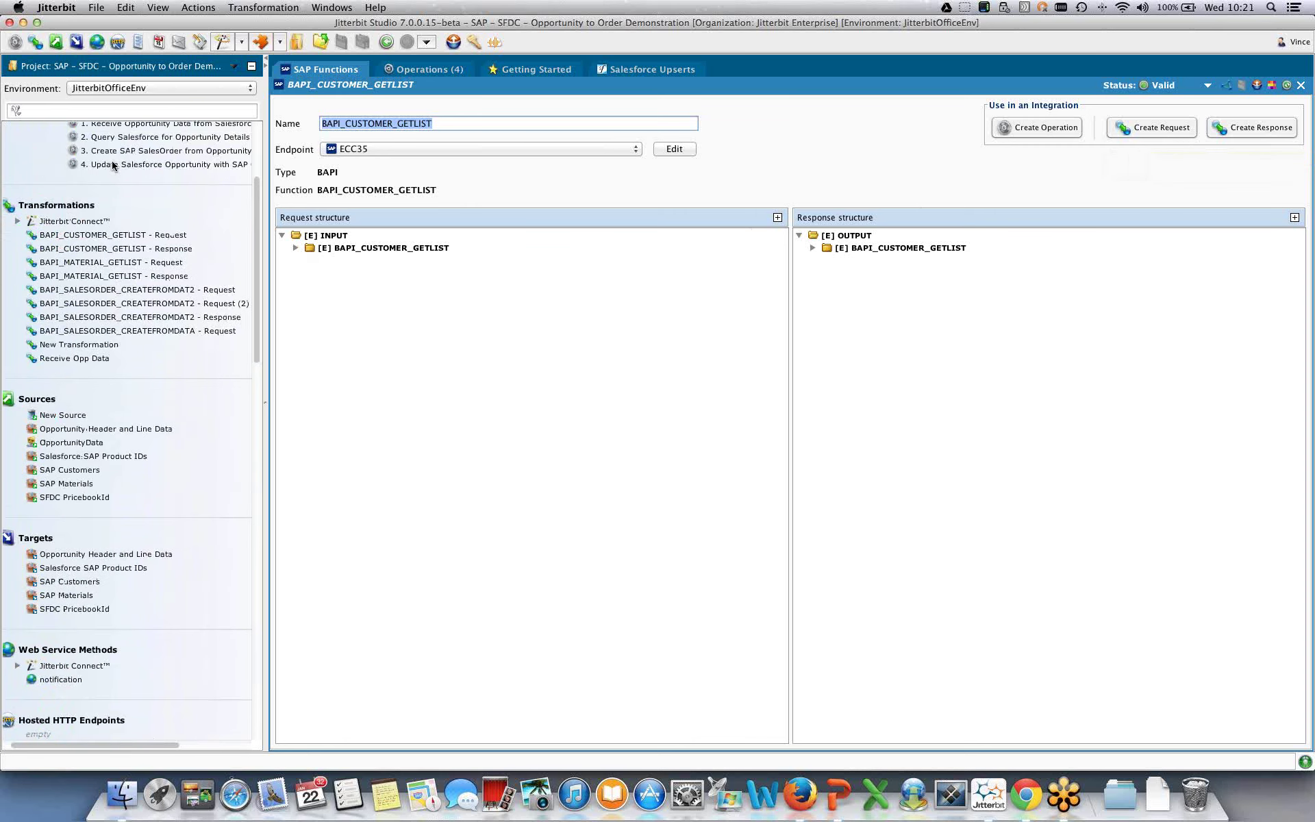
- Open '2. Create or Update Salesforce Accounts' and view its Upsert Accounts Salesforce upsert settings
double_click(157, 192)
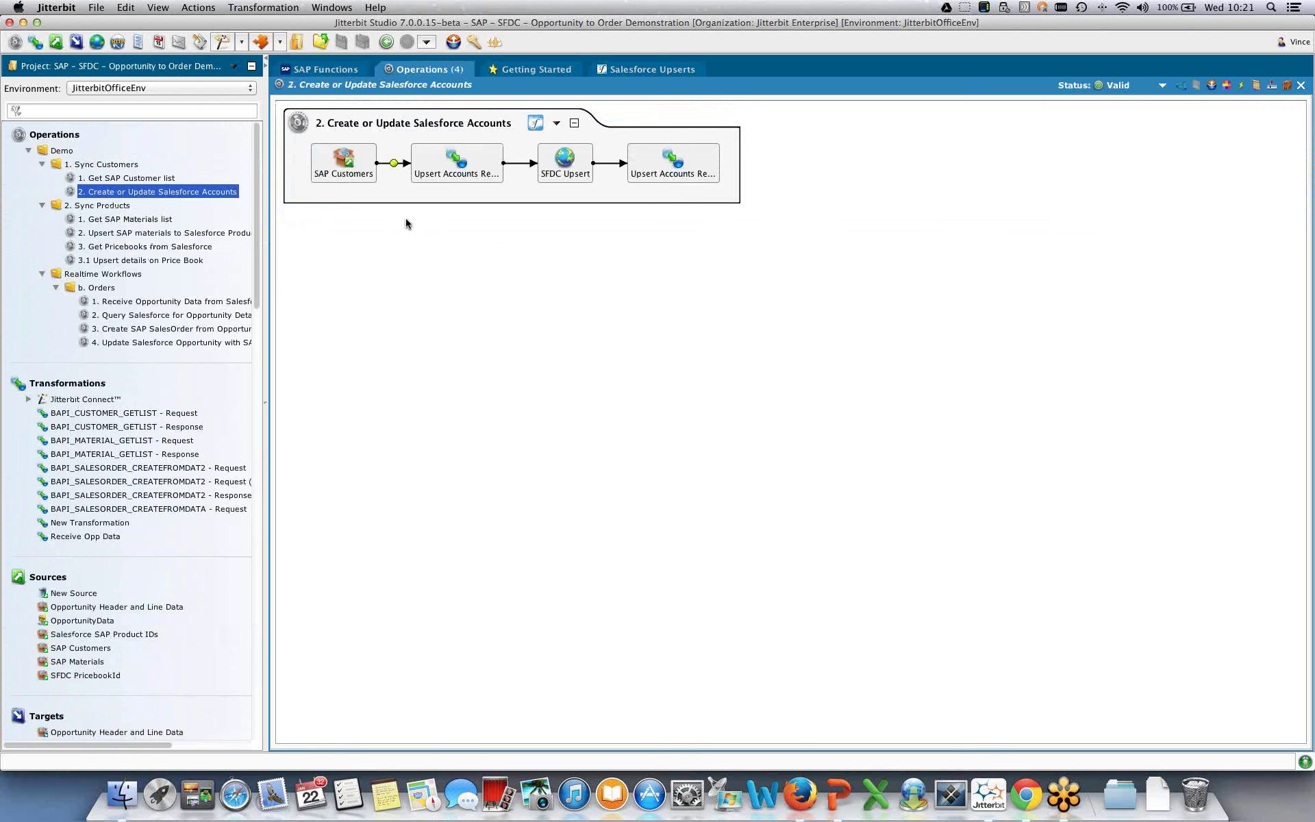
click(536, 123)
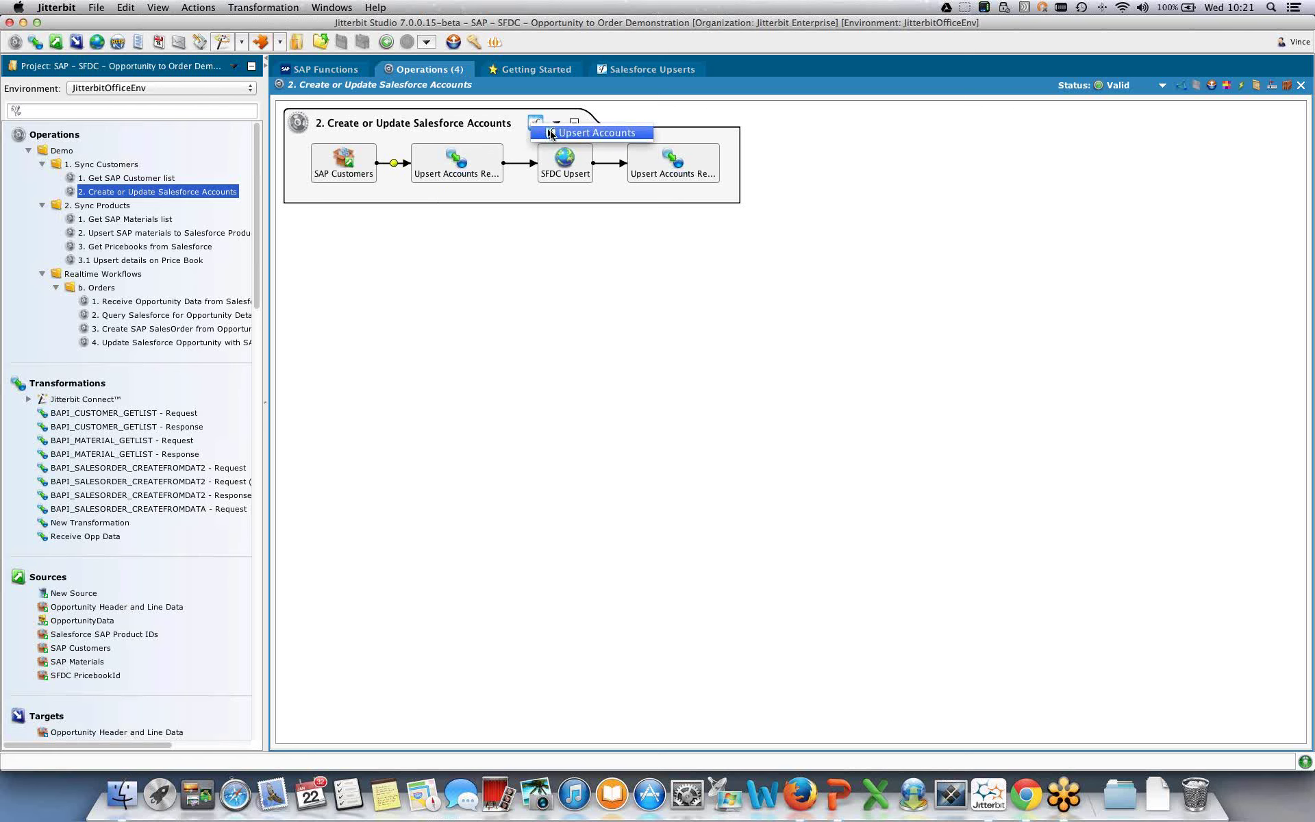
click(553, 134)
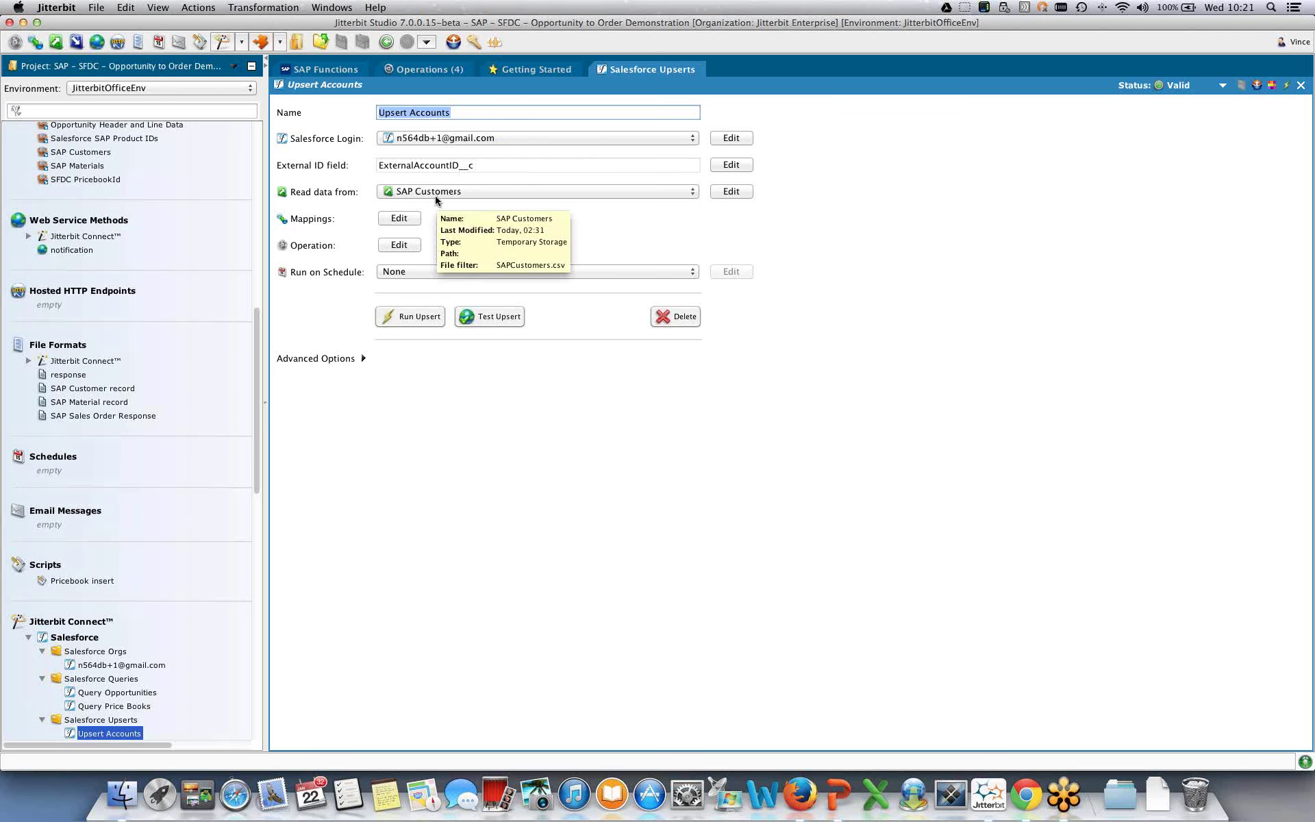
scroll(243, 198, up, 15)
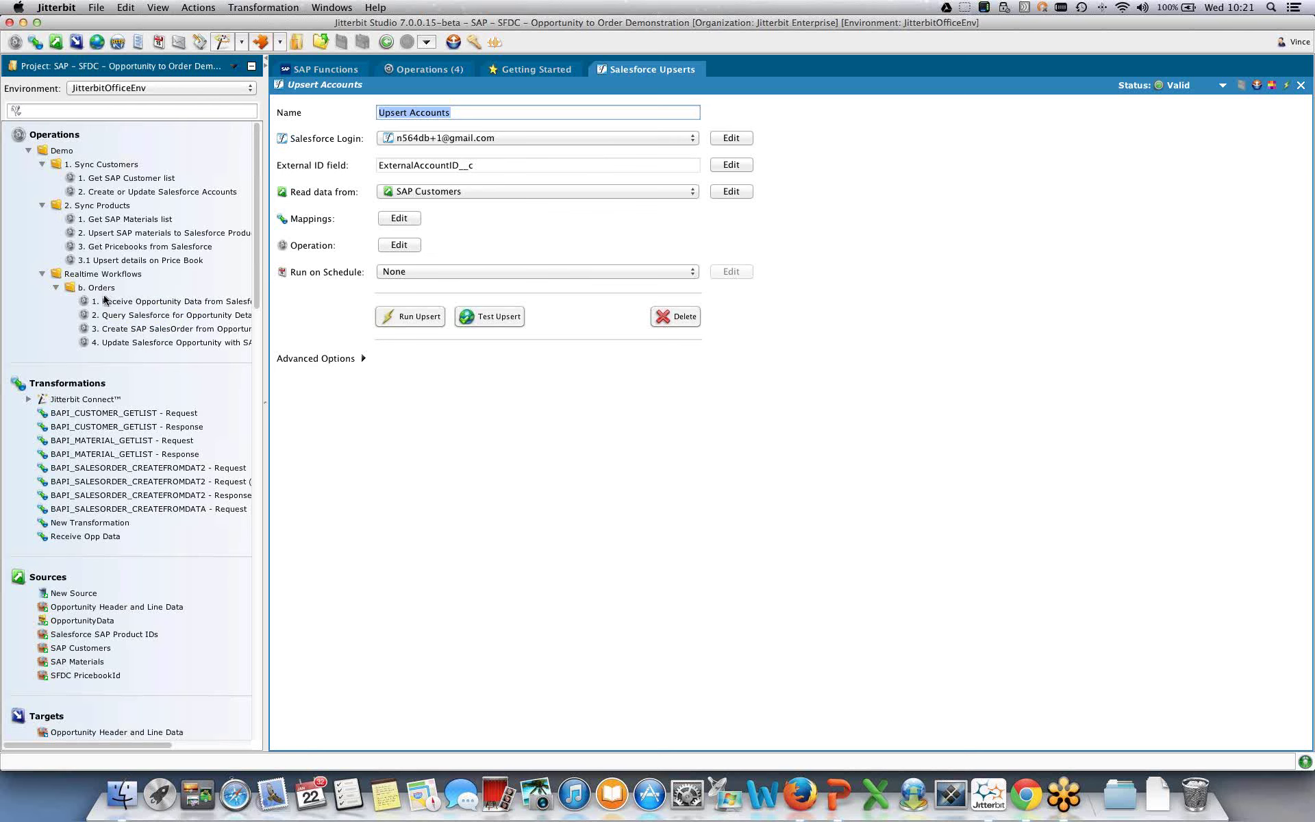
click(106, 301)
- Open the '1. Receive Opportunity Data from Salesforce' graph showing the four chained Orders operations
double_click(105, 301)
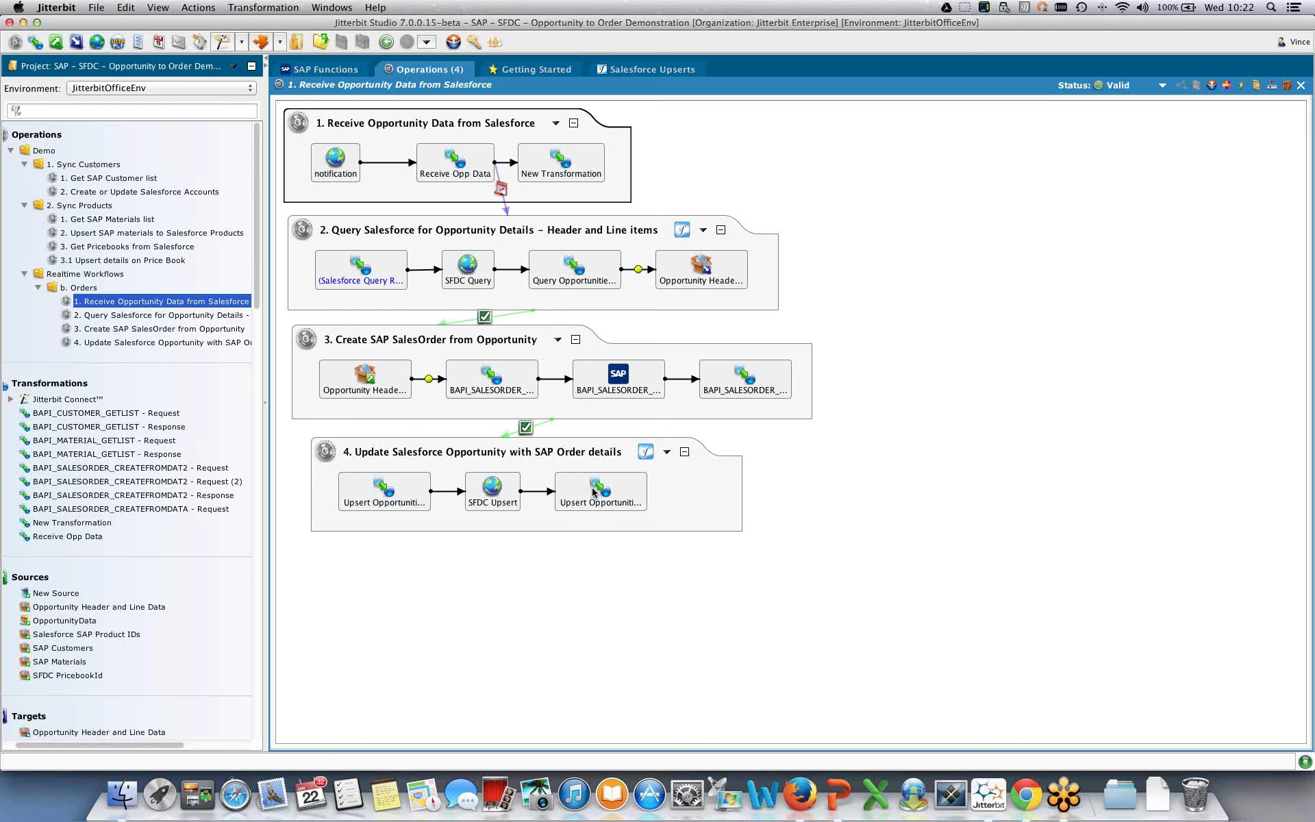
mouse_move(593, 492)
click(799, 793)
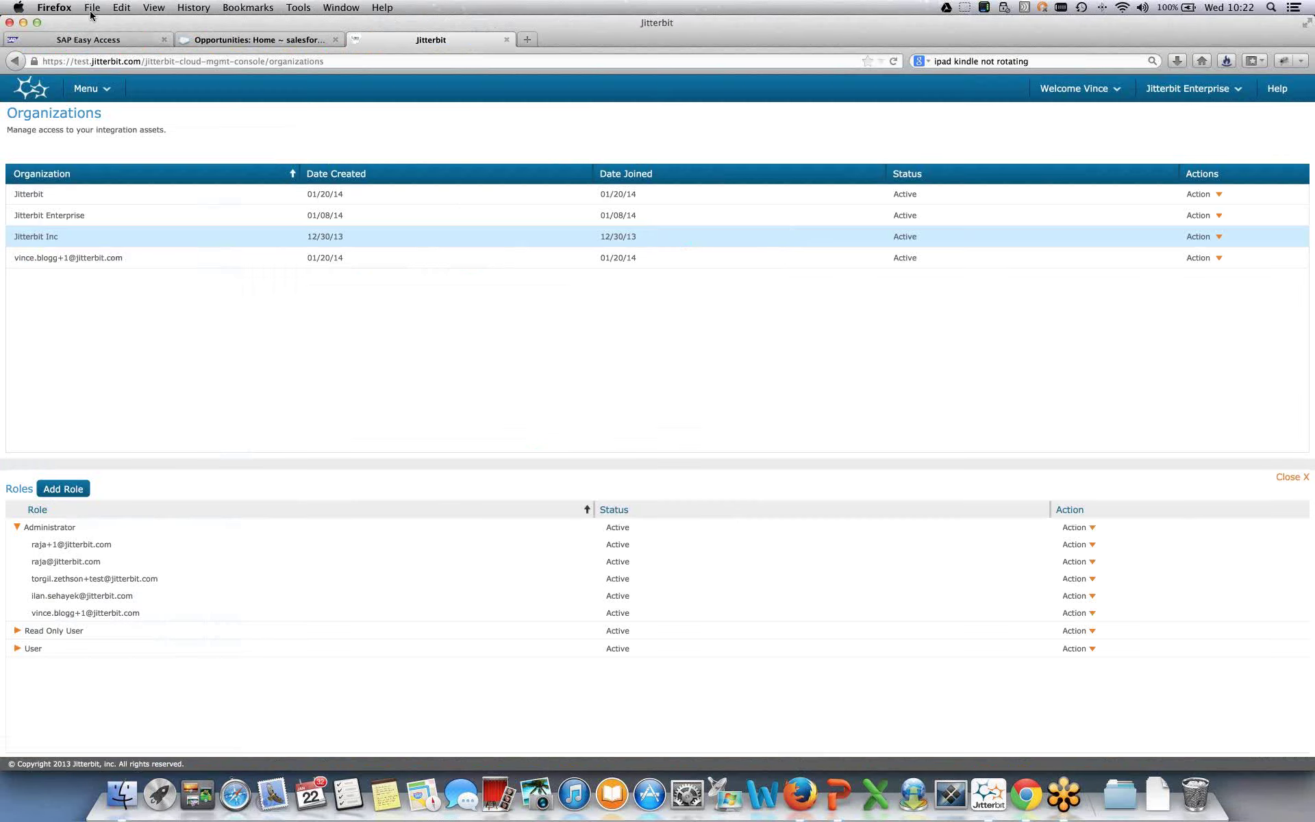
click(221, 46)
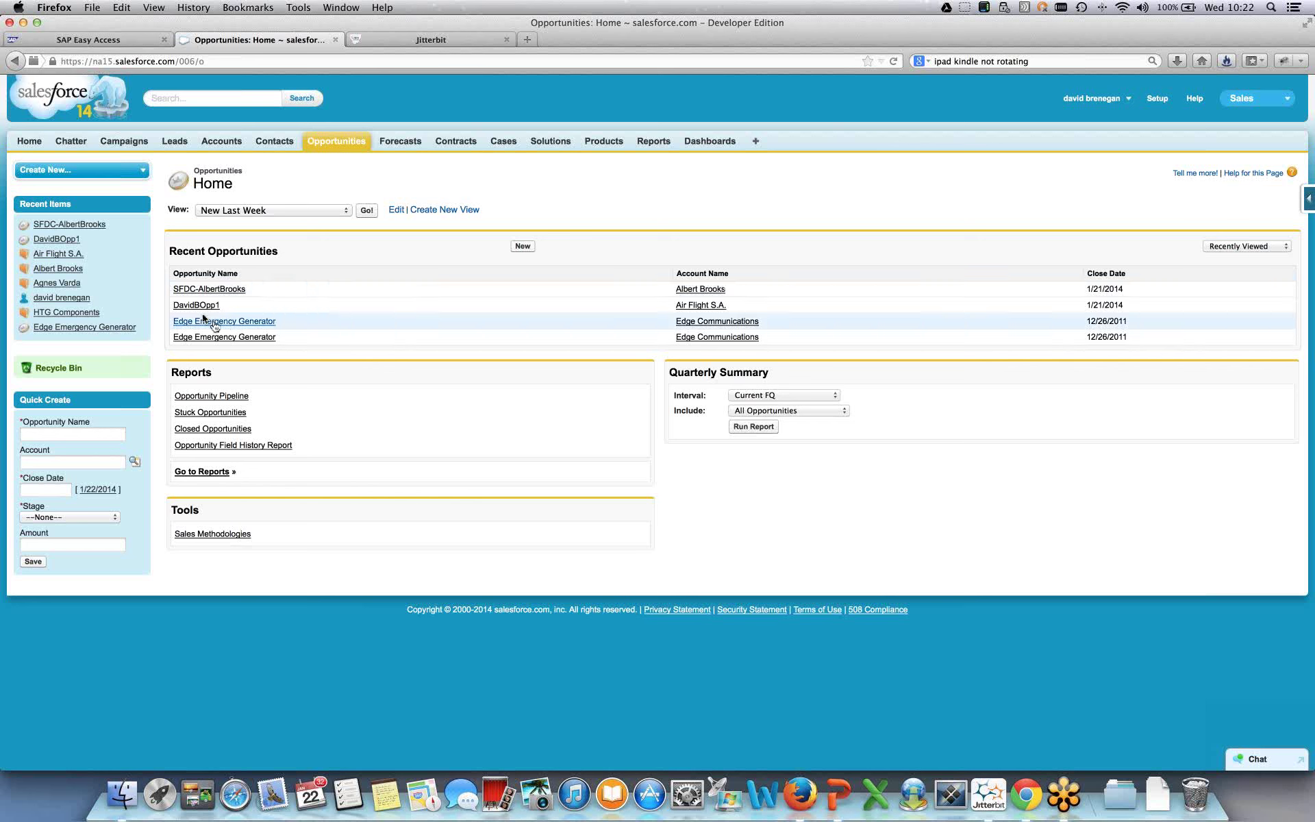
click(194, 291)
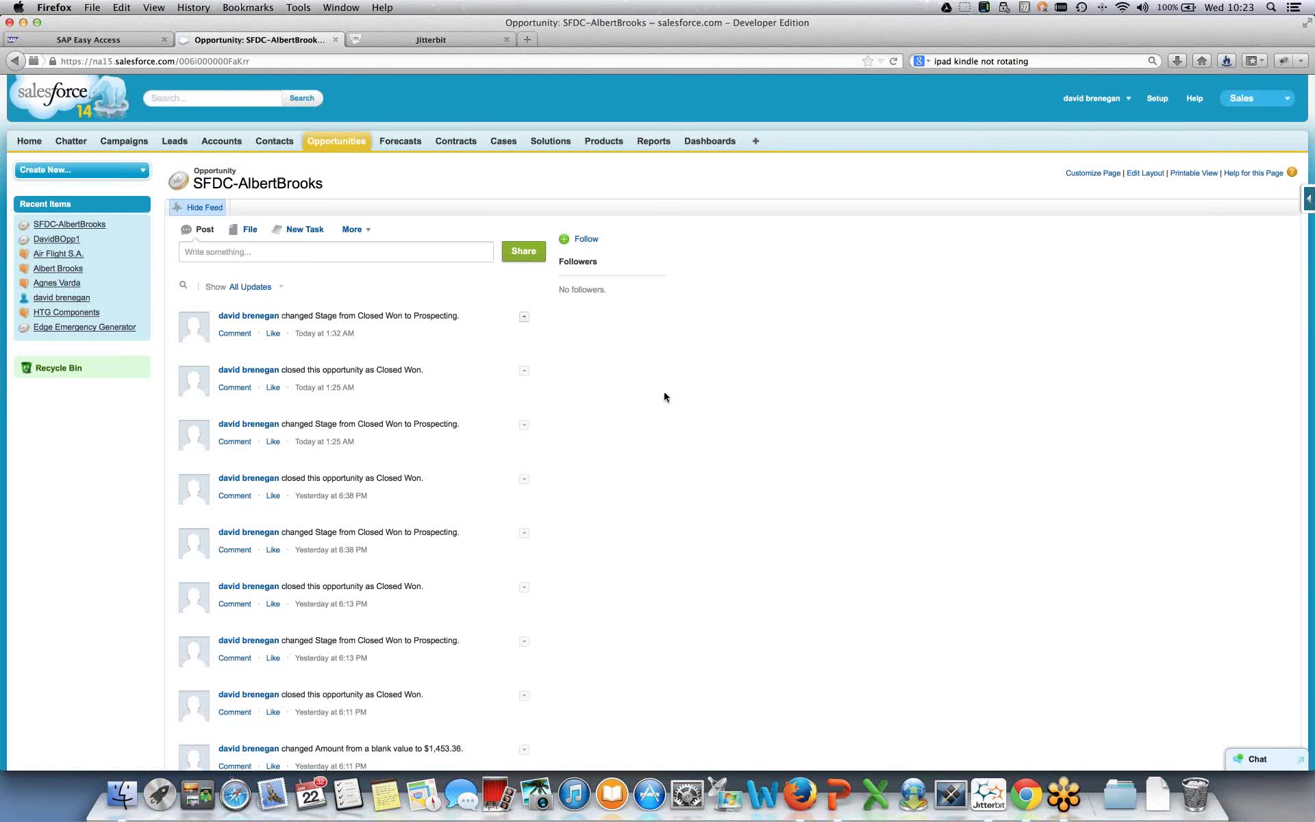
scroll(738, 429, down, 10)
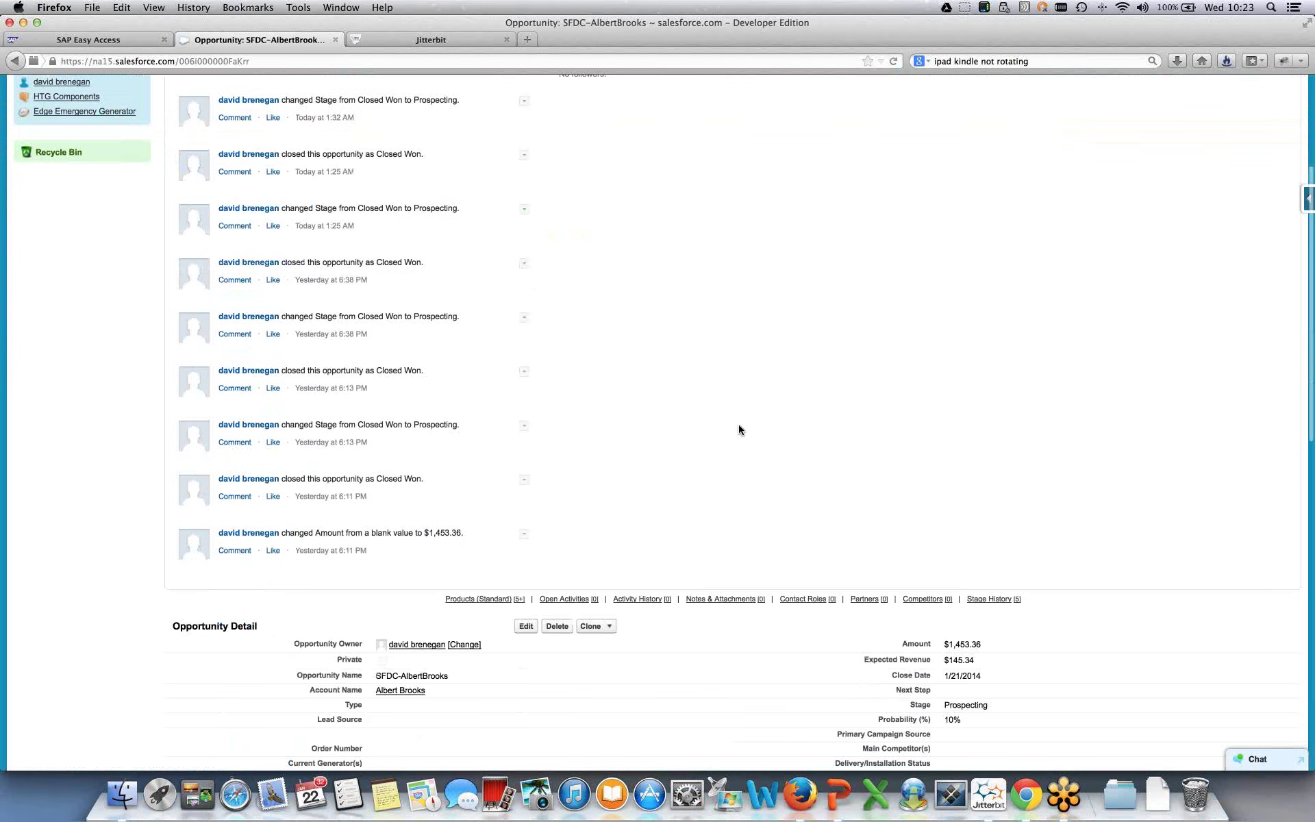
scroll(738, 430, down, 6)
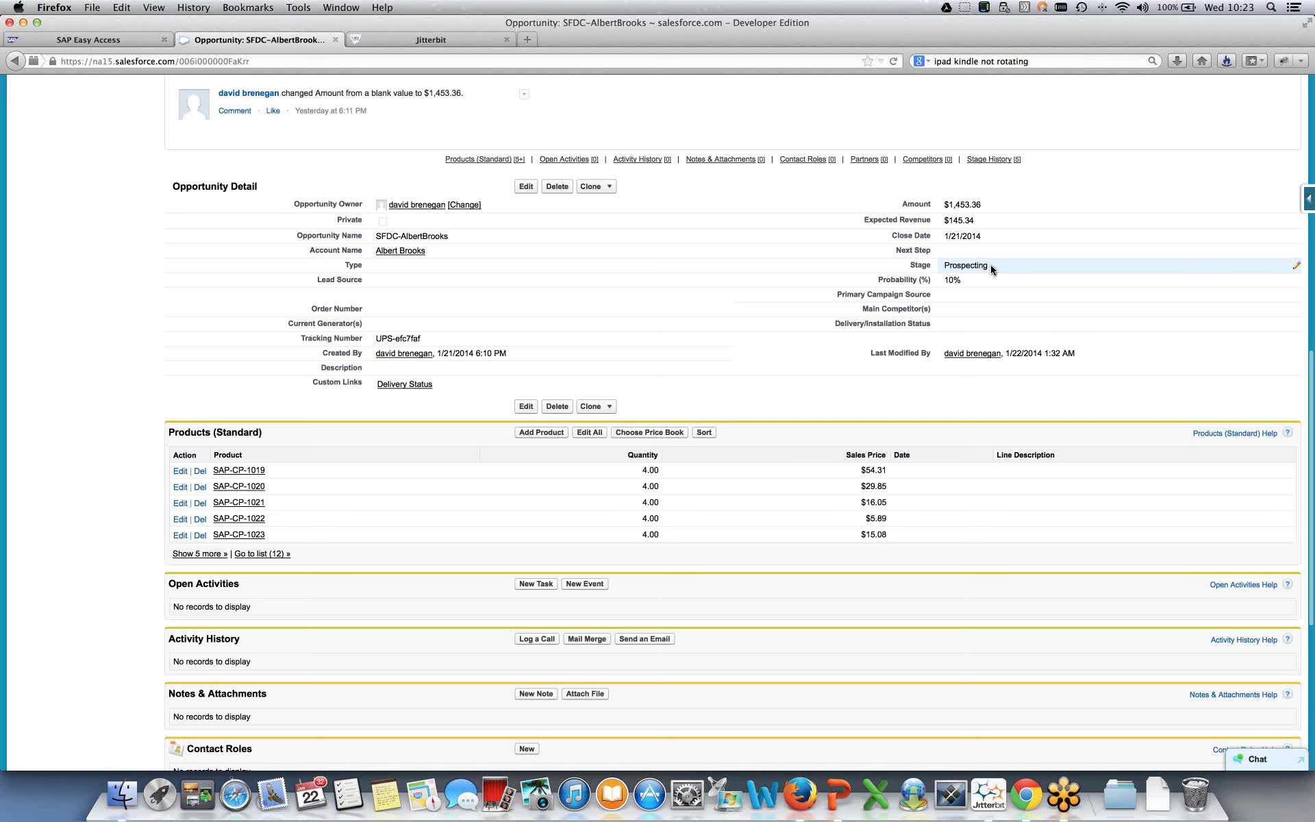
click(526, 187)
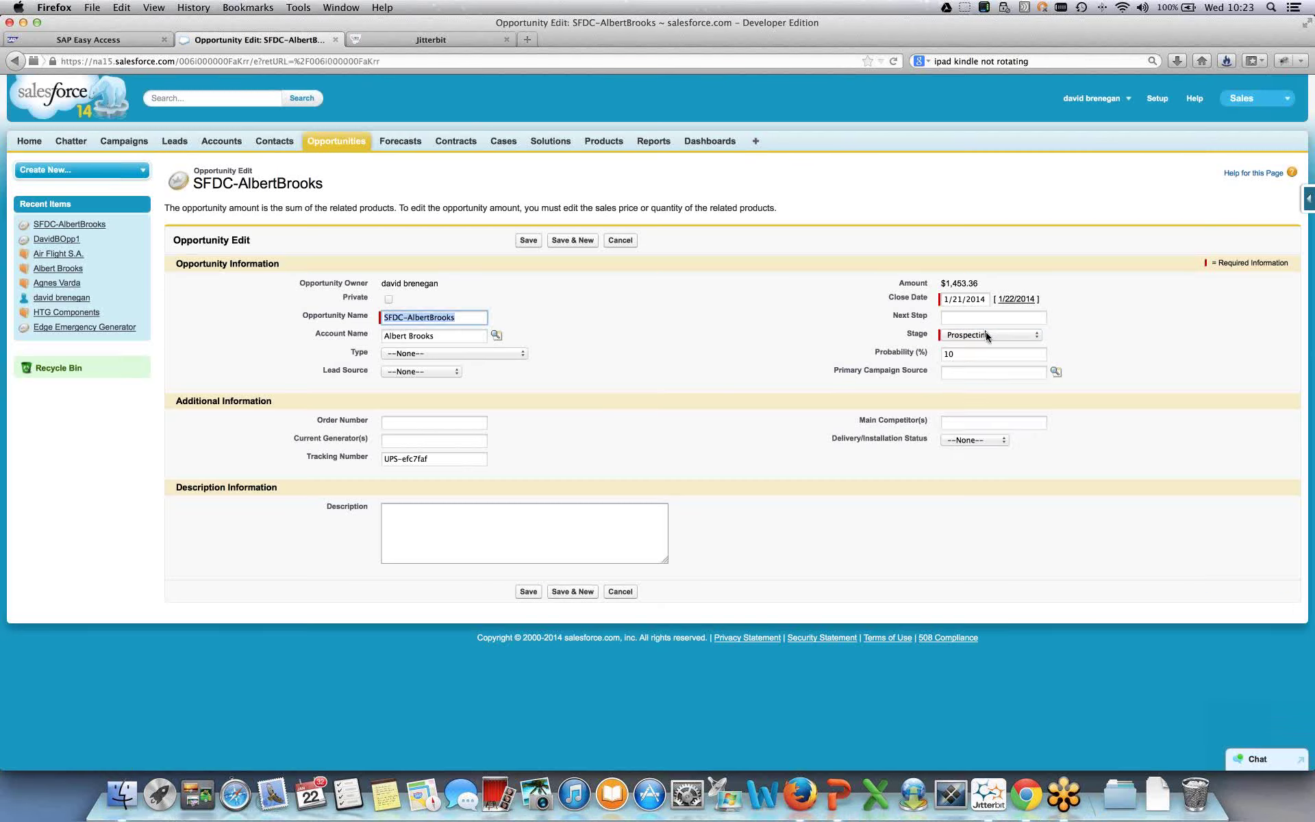
click(987, 335)
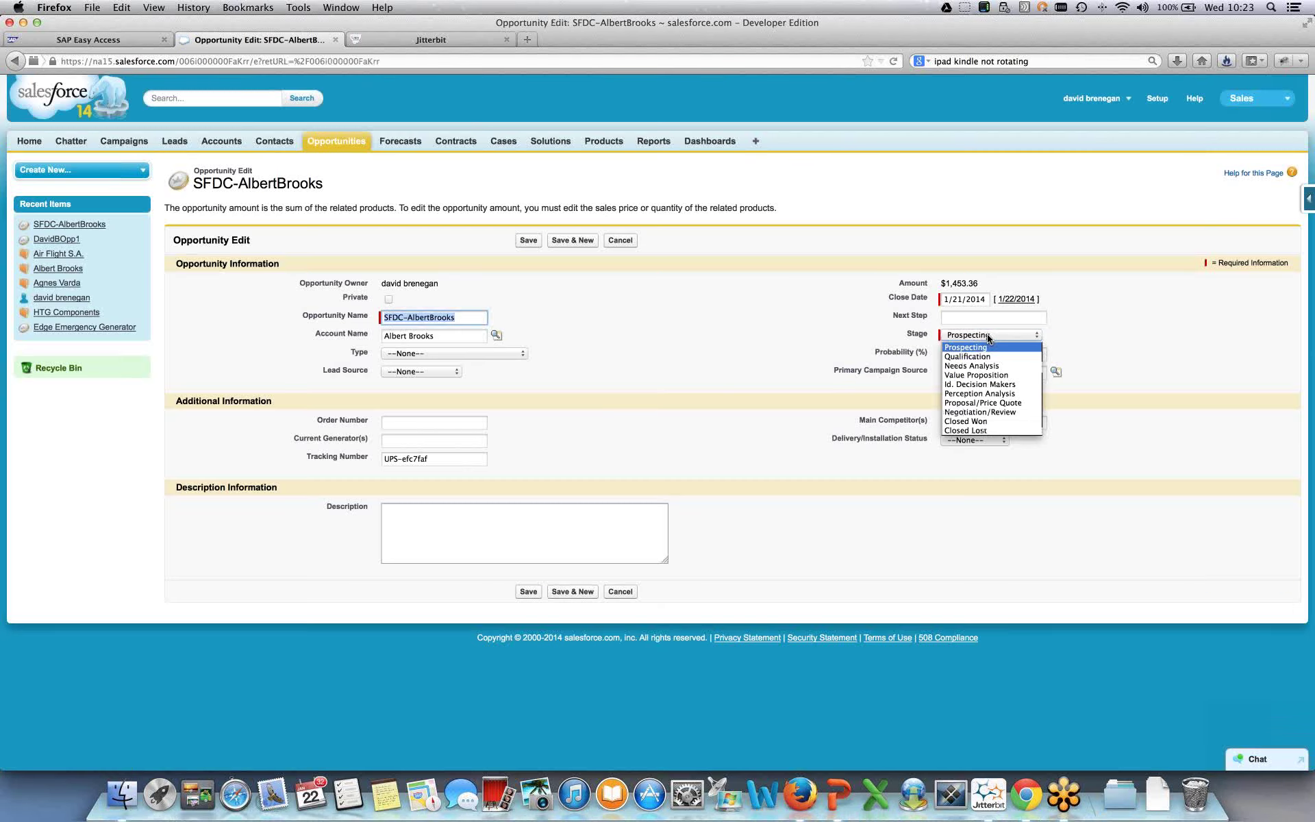
click(986, 421)
click(526, 592)
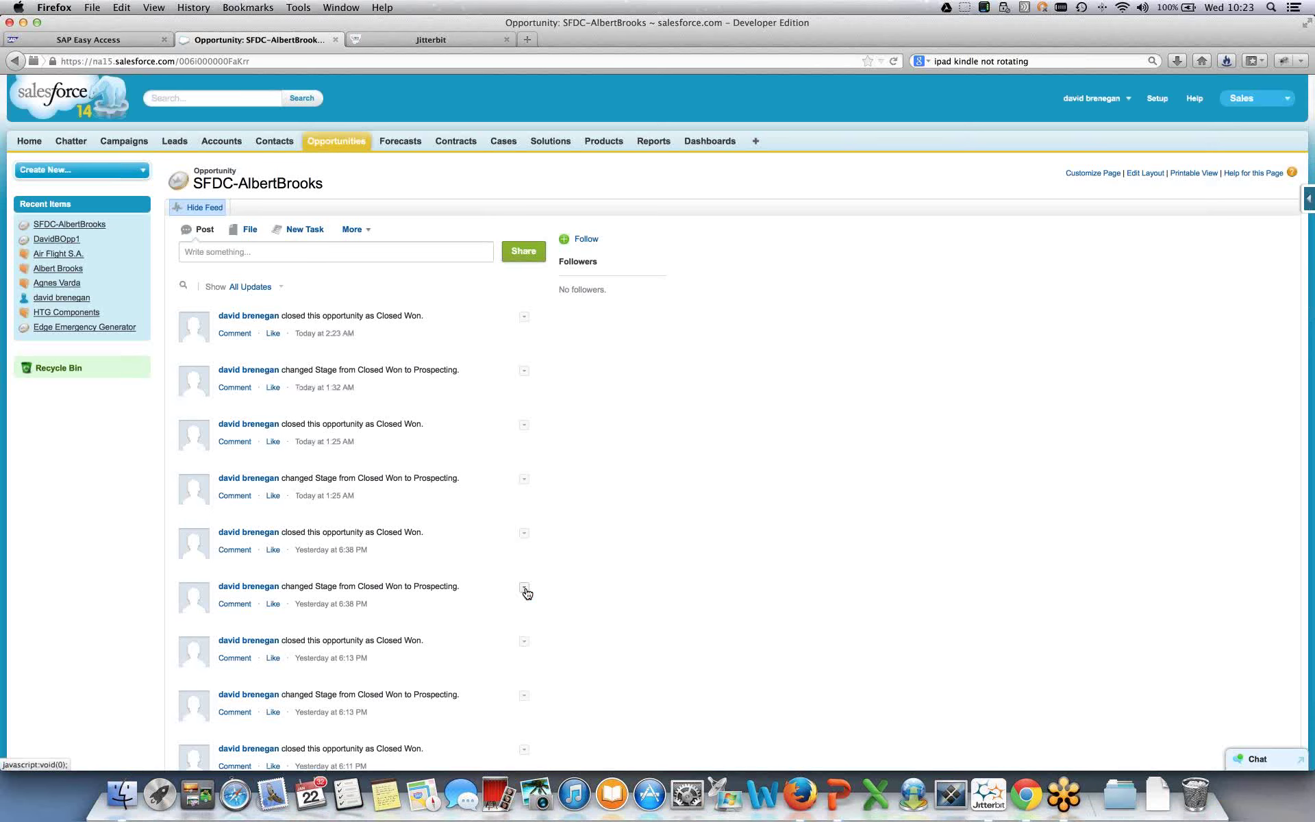
- Reload the opportunity and copy the digits 13203 from its new Order Number SAP13203
scroll(527, 593, down, 1)
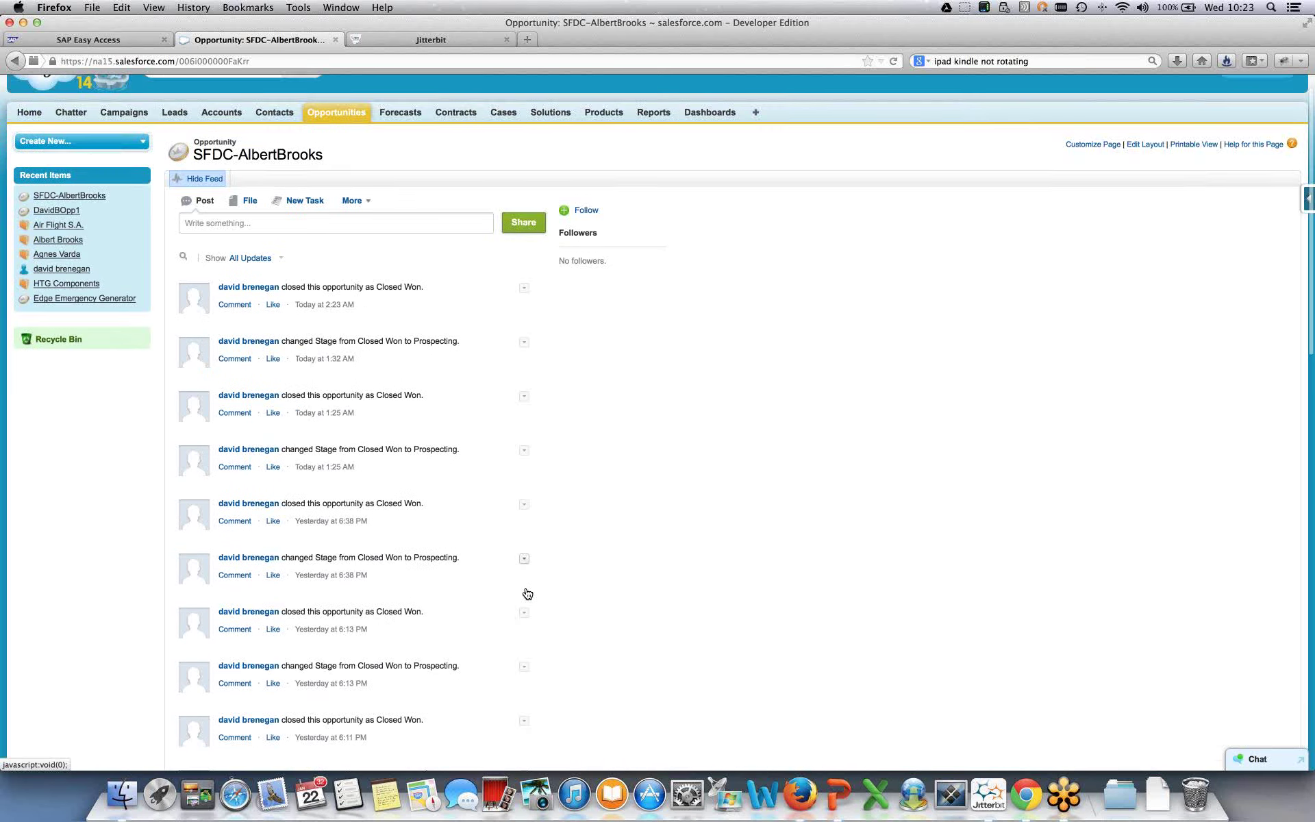
scroll(527, 593, down, 15)
click(896, 63)
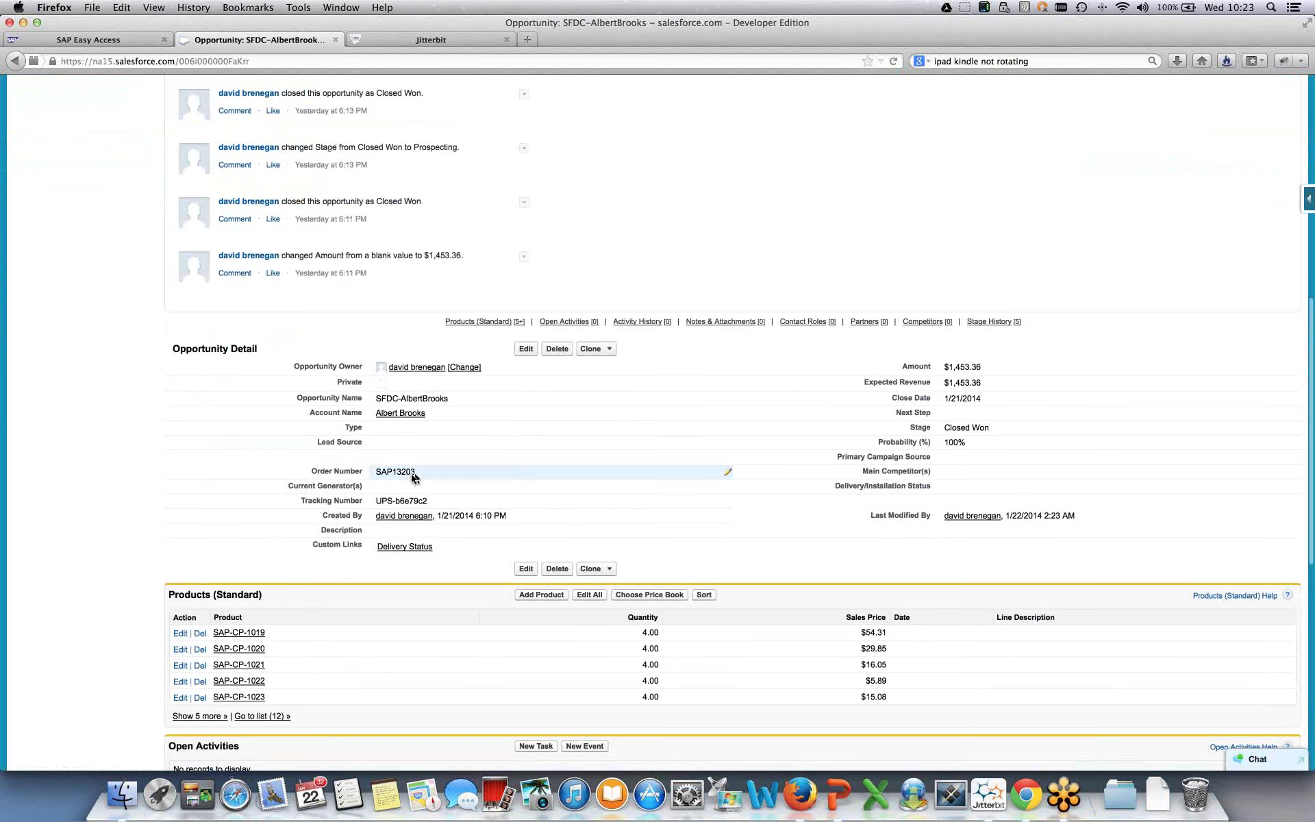
drag(421, 471, 373, 475)
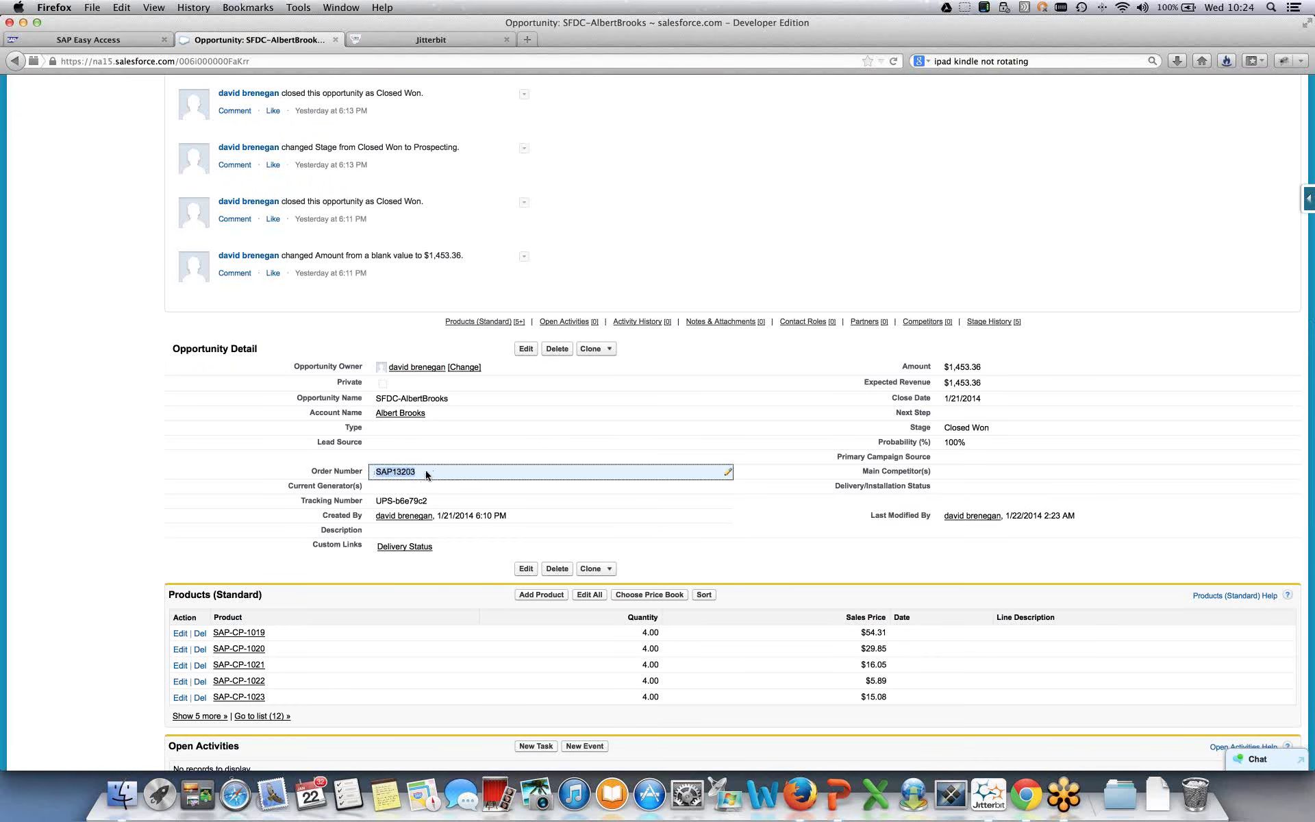
click(421, 471)
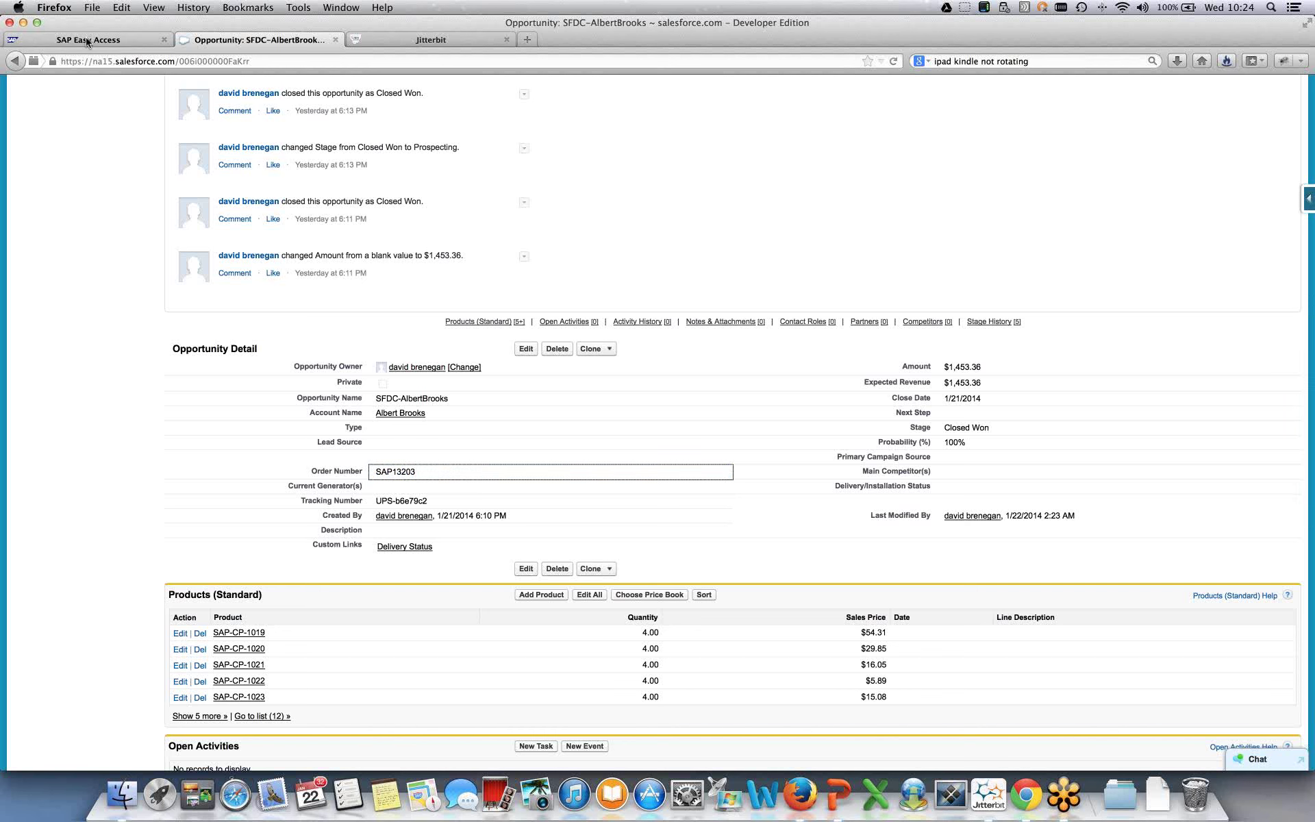
drag(425, 470, 393, 473)
key(super+c)
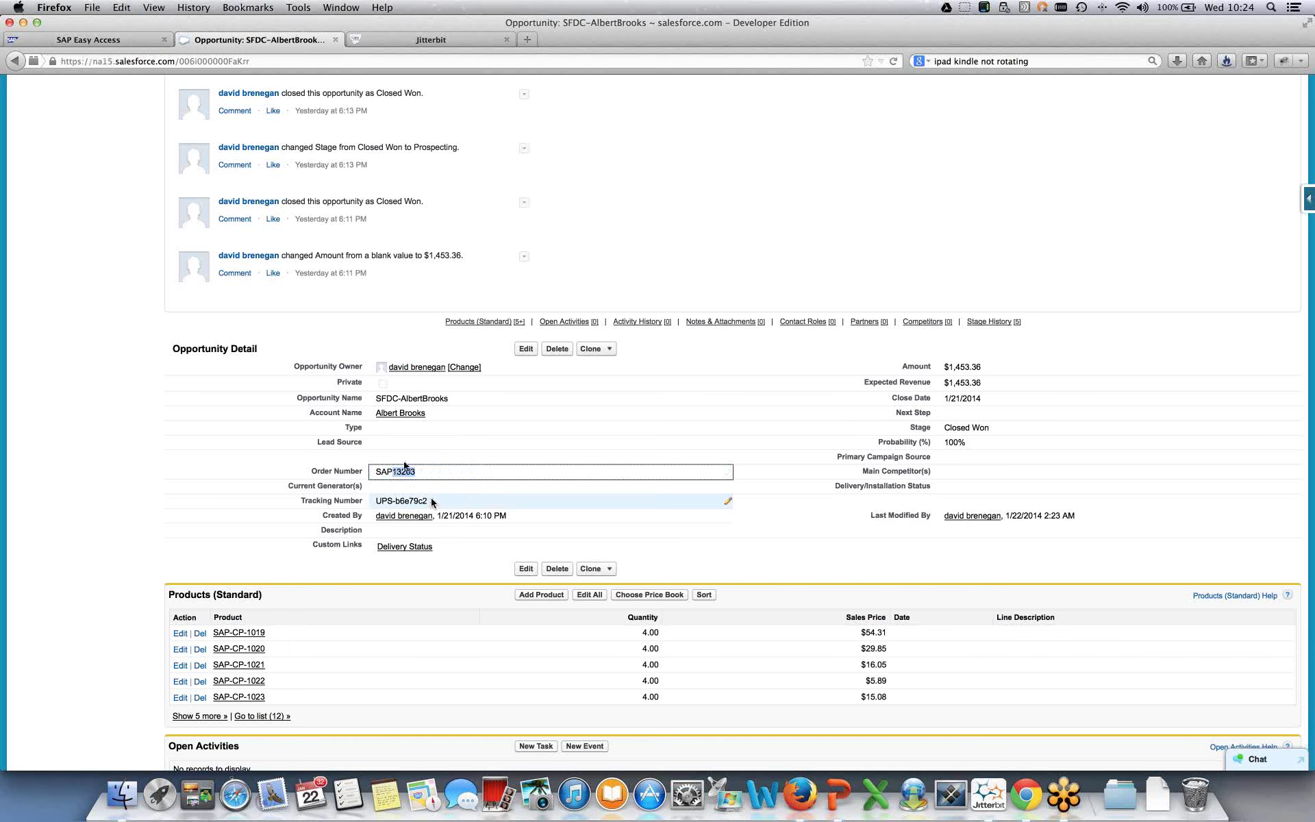
click(97, 43)
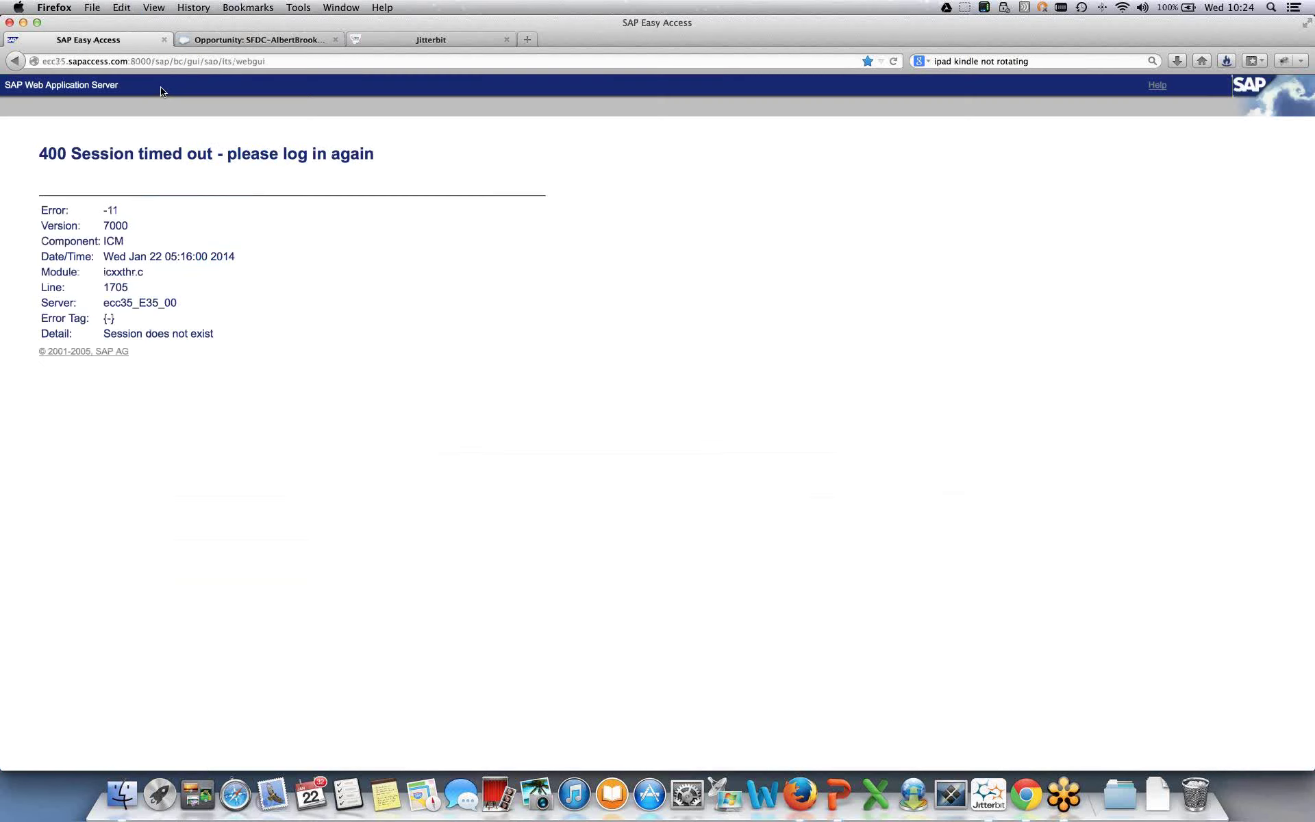
- Reload the timed-out SAP session and display sales order 13203 via the Sales Order Display favourite
click(280, 62)
click(278, 61)
key(Return)
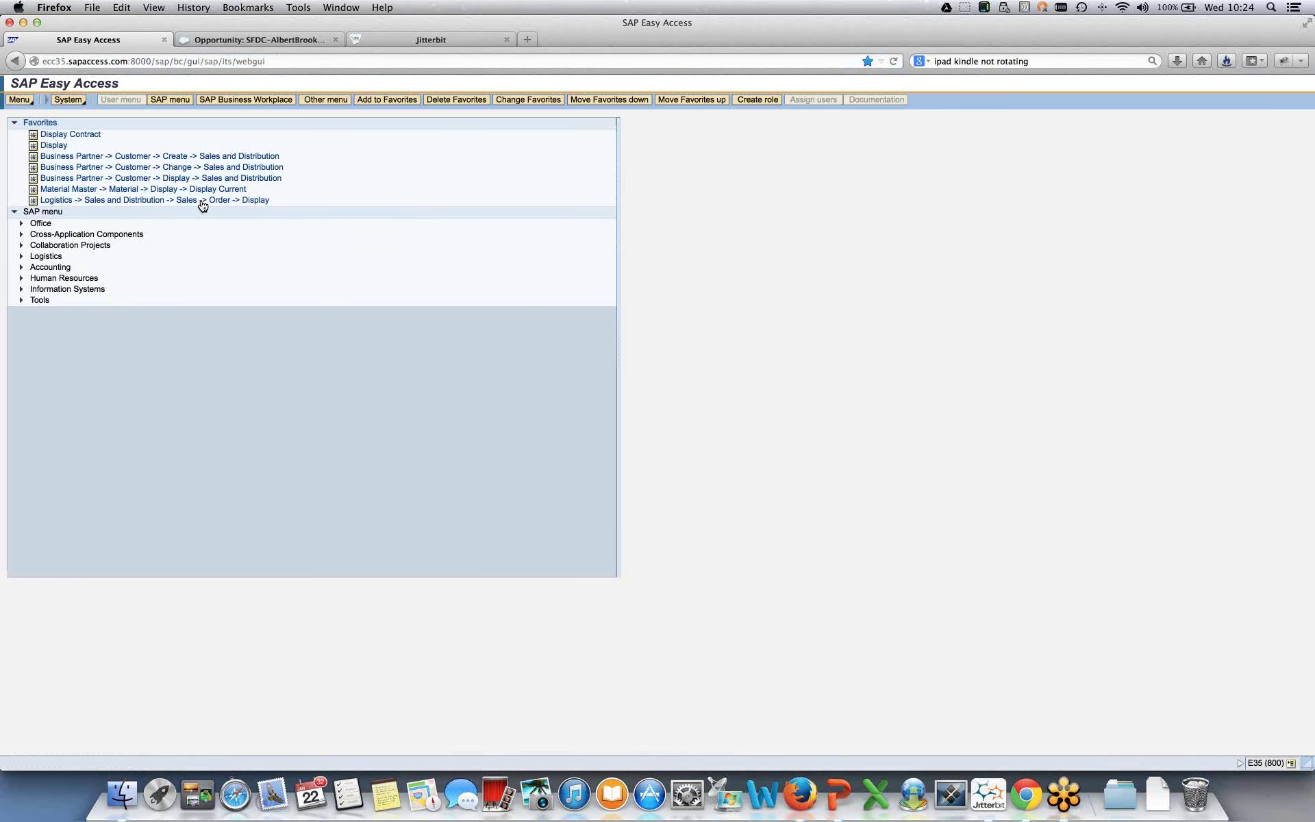
click(202, 200)
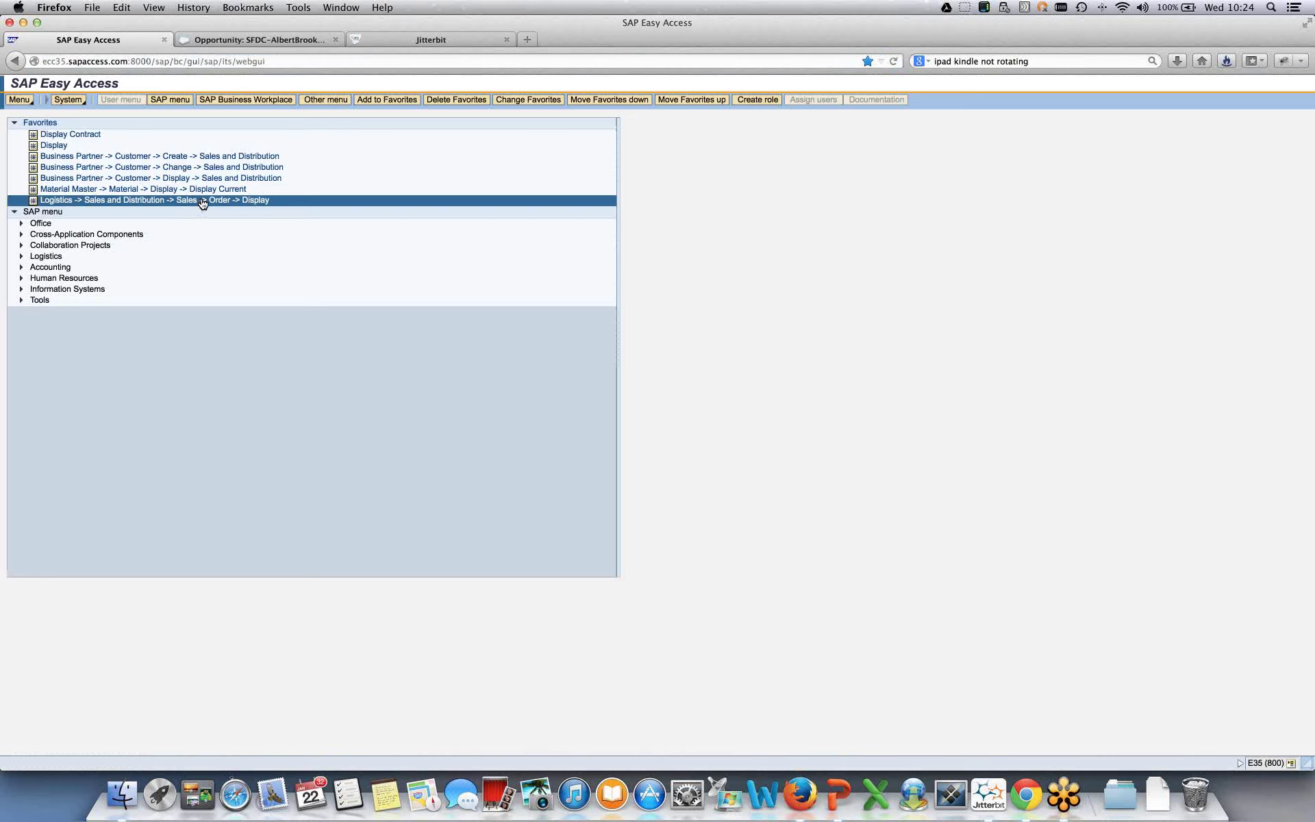
click(150, 157)
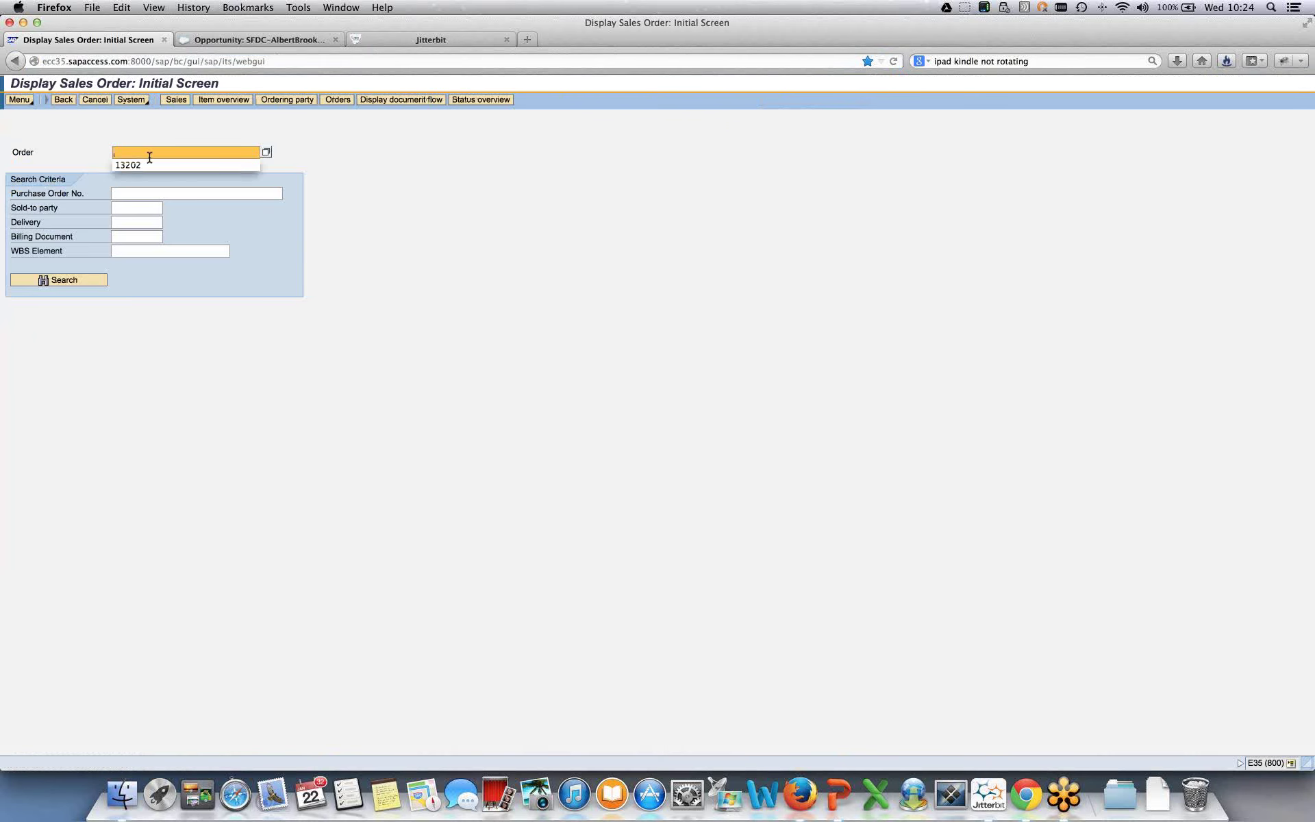
key(super+v)
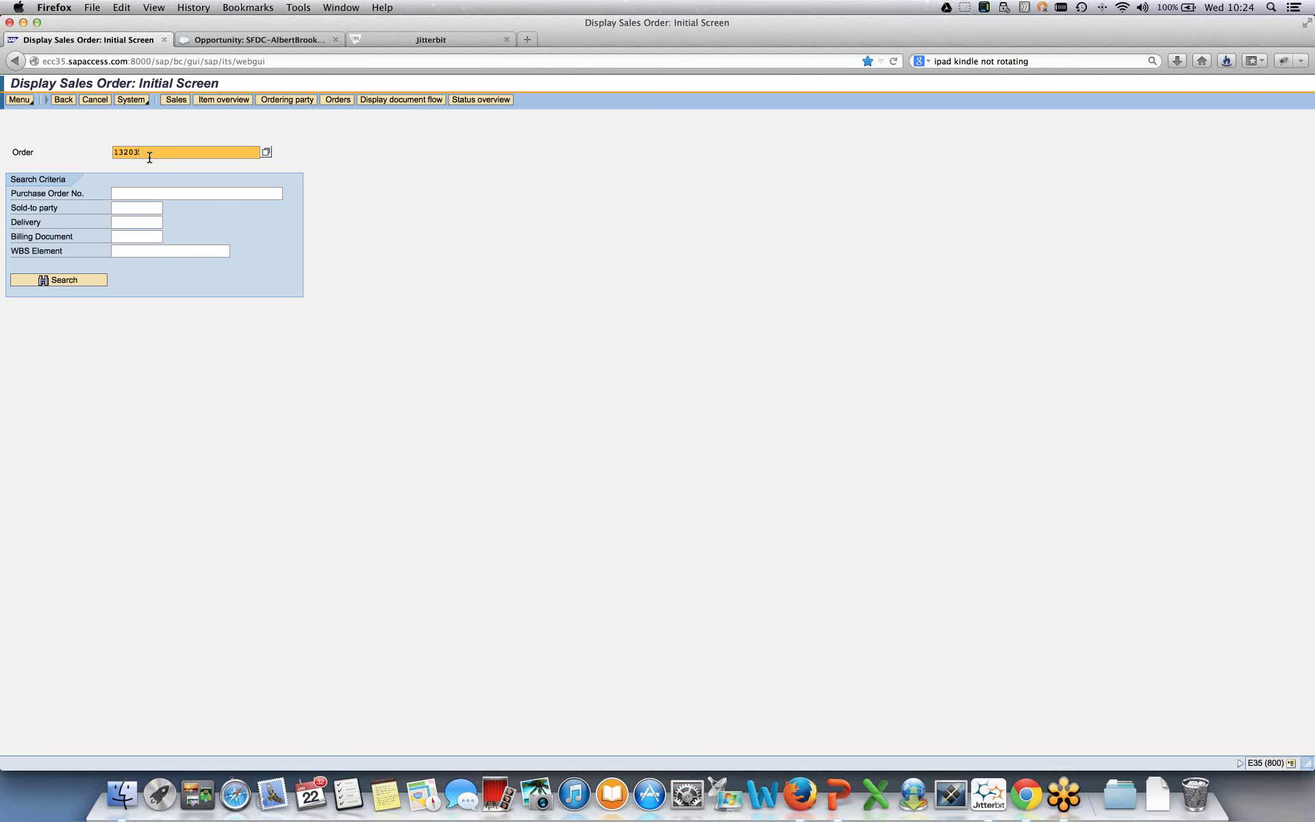
key(Return)
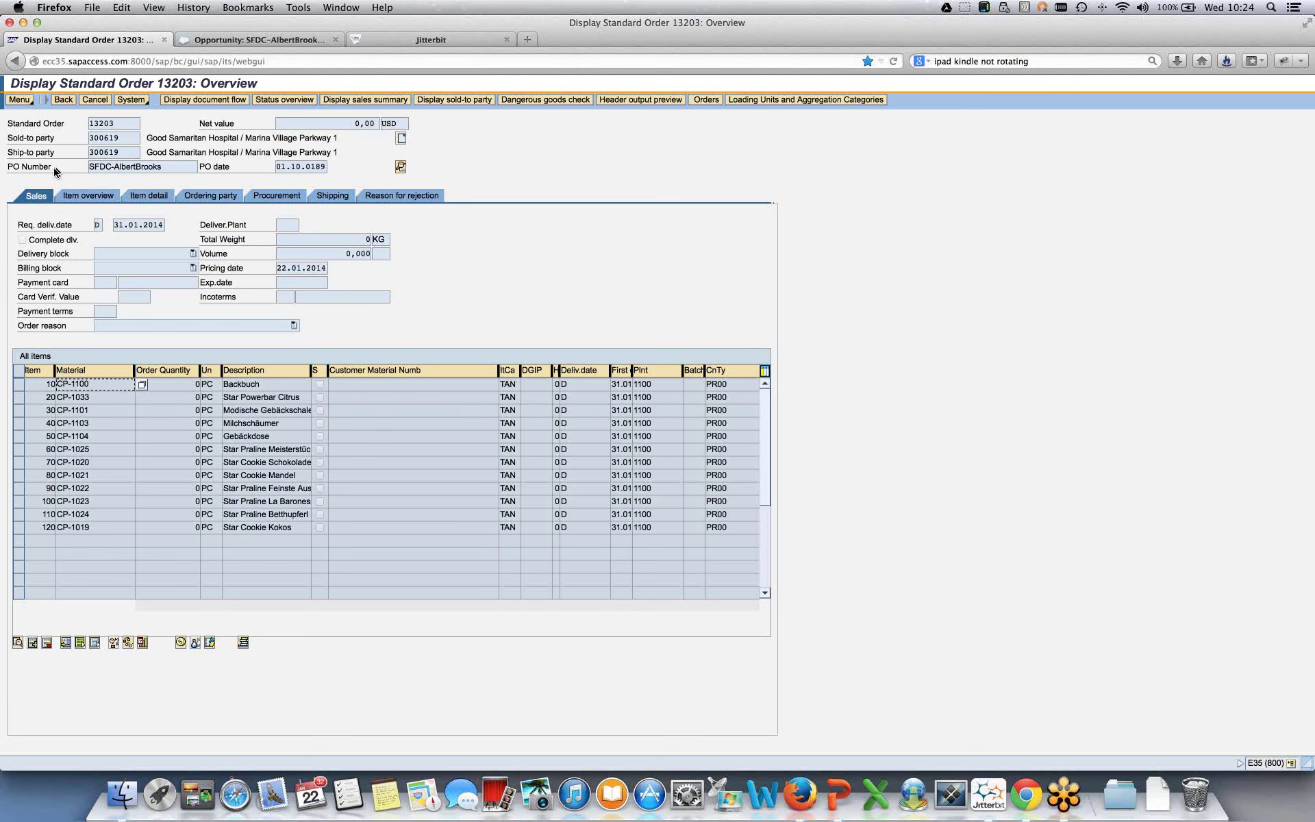
click(220, 42)
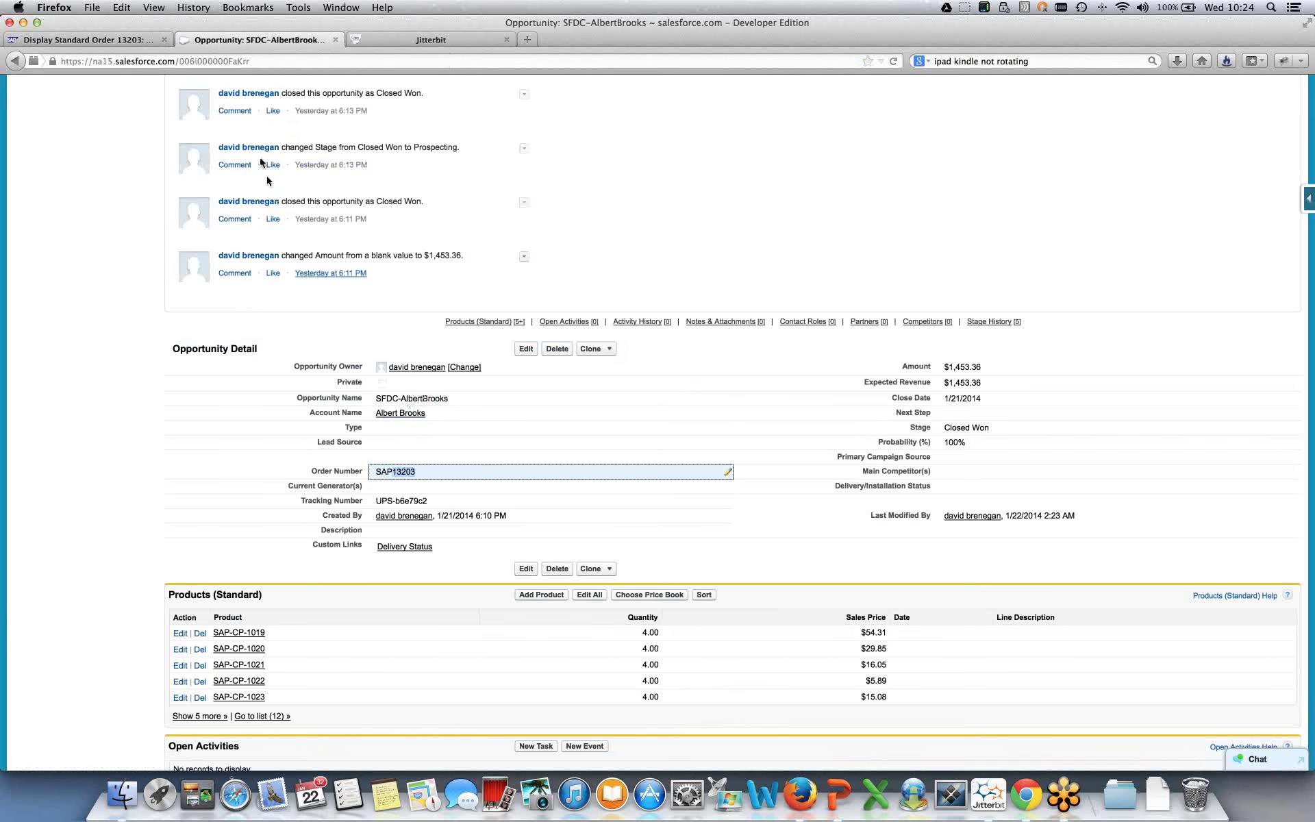
click(87, 34)
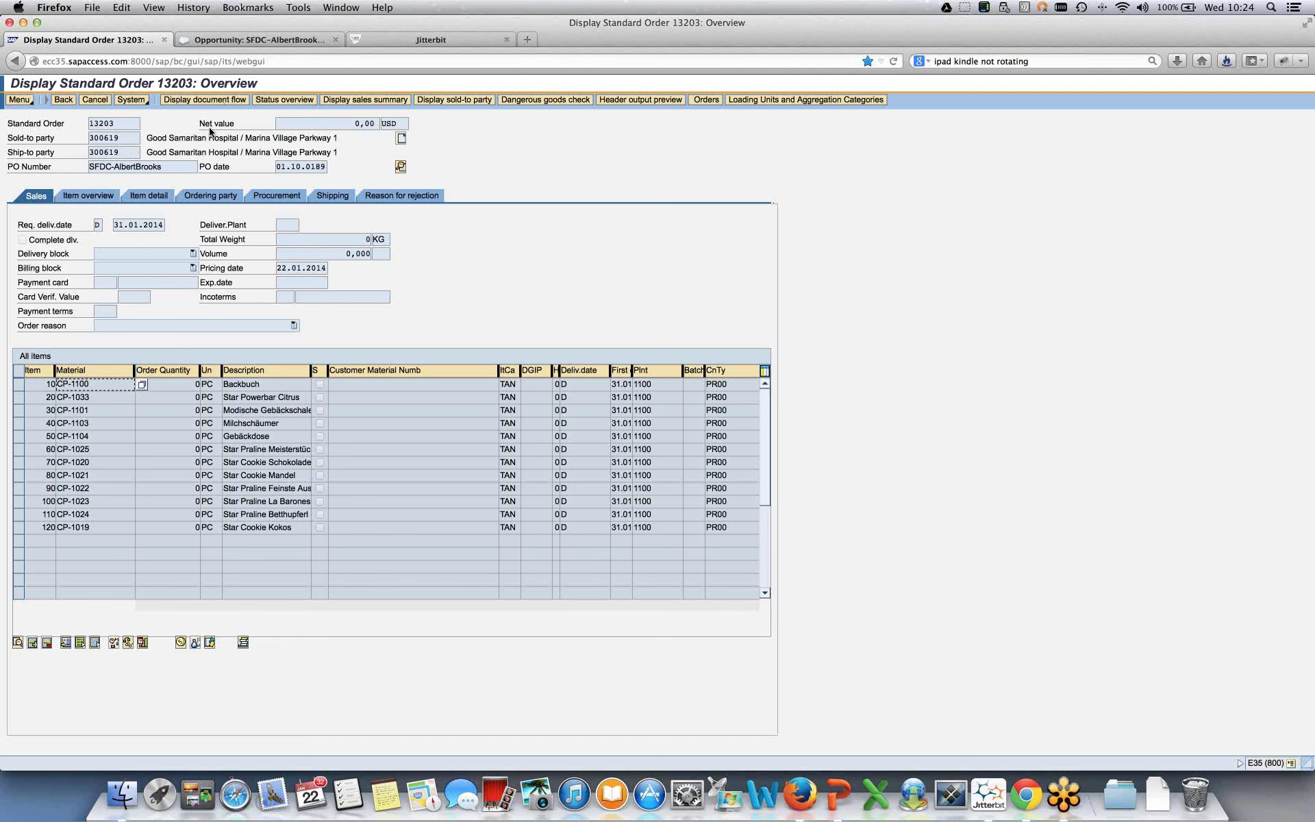
click(71, 411)
click(73, 449)
click(74, 488)
click(77, 527)
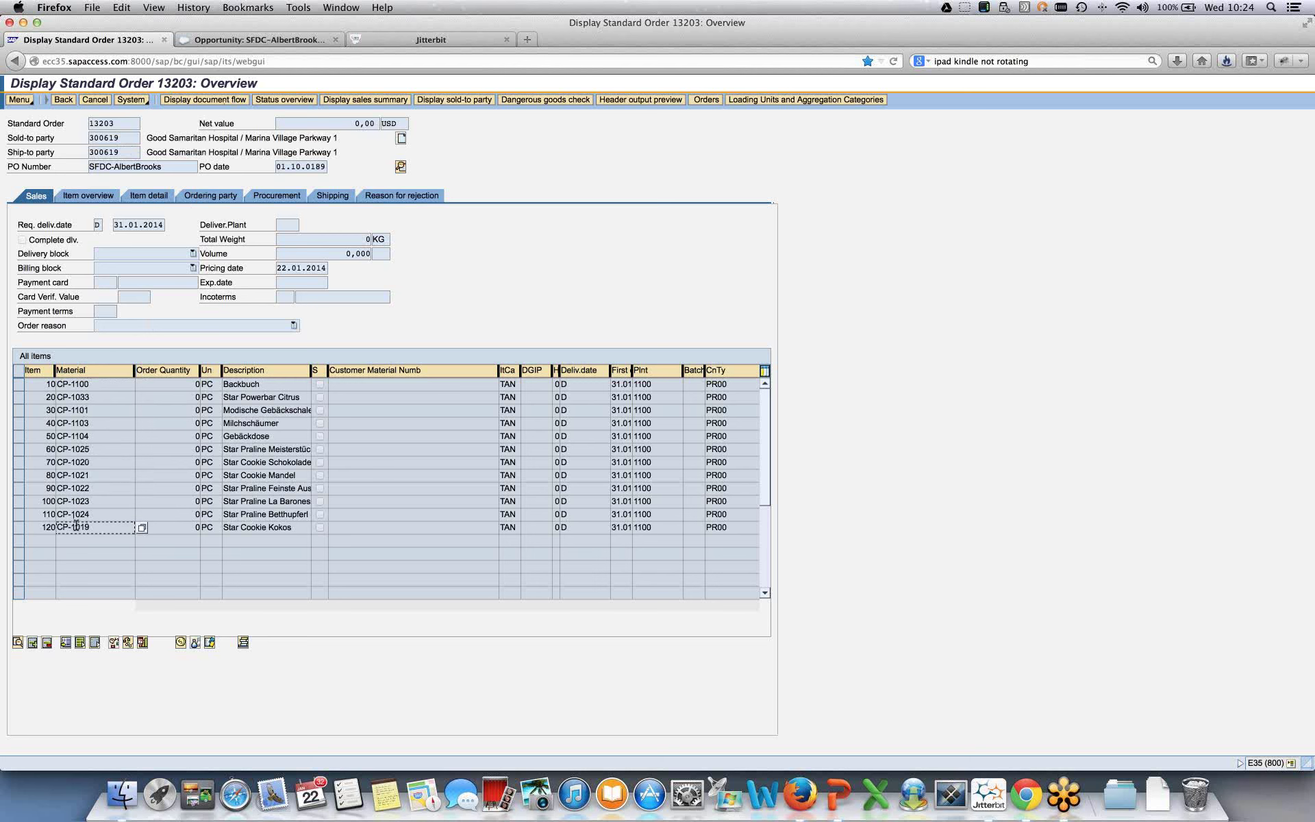
click(83, 487)
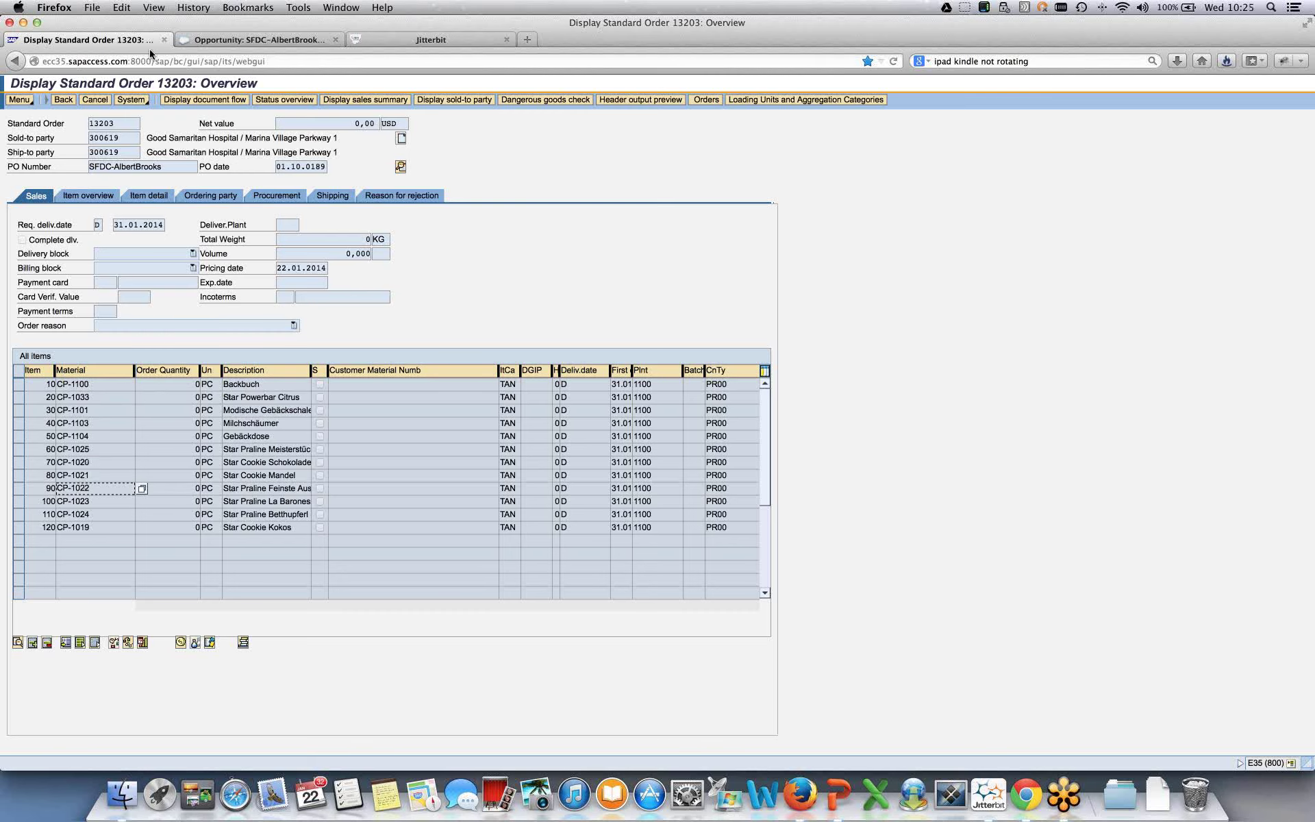
click(206, 40)
click(92, 39)
- Start the PowerPoint slide show and advance from the Demo slide to the Questions? slide
click(836, 796)
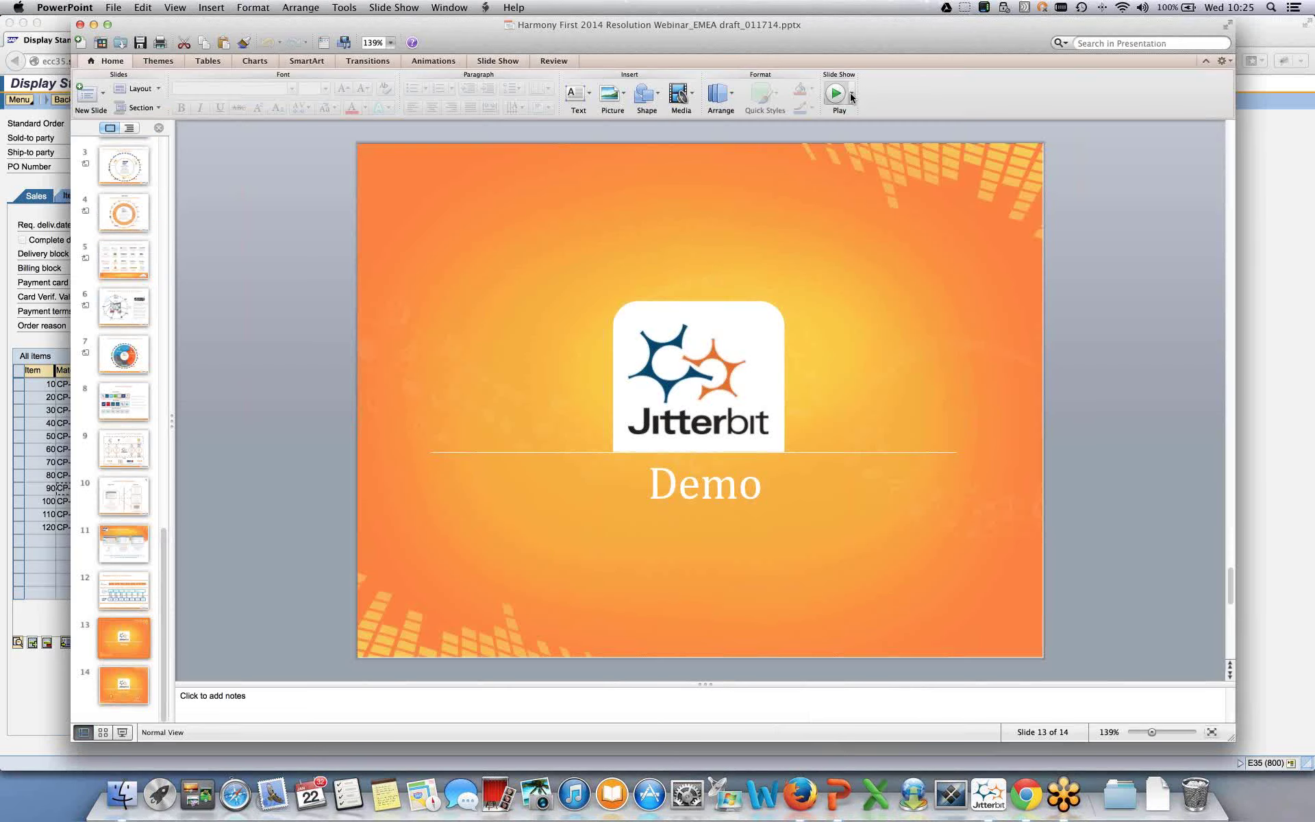
key(super+Return)
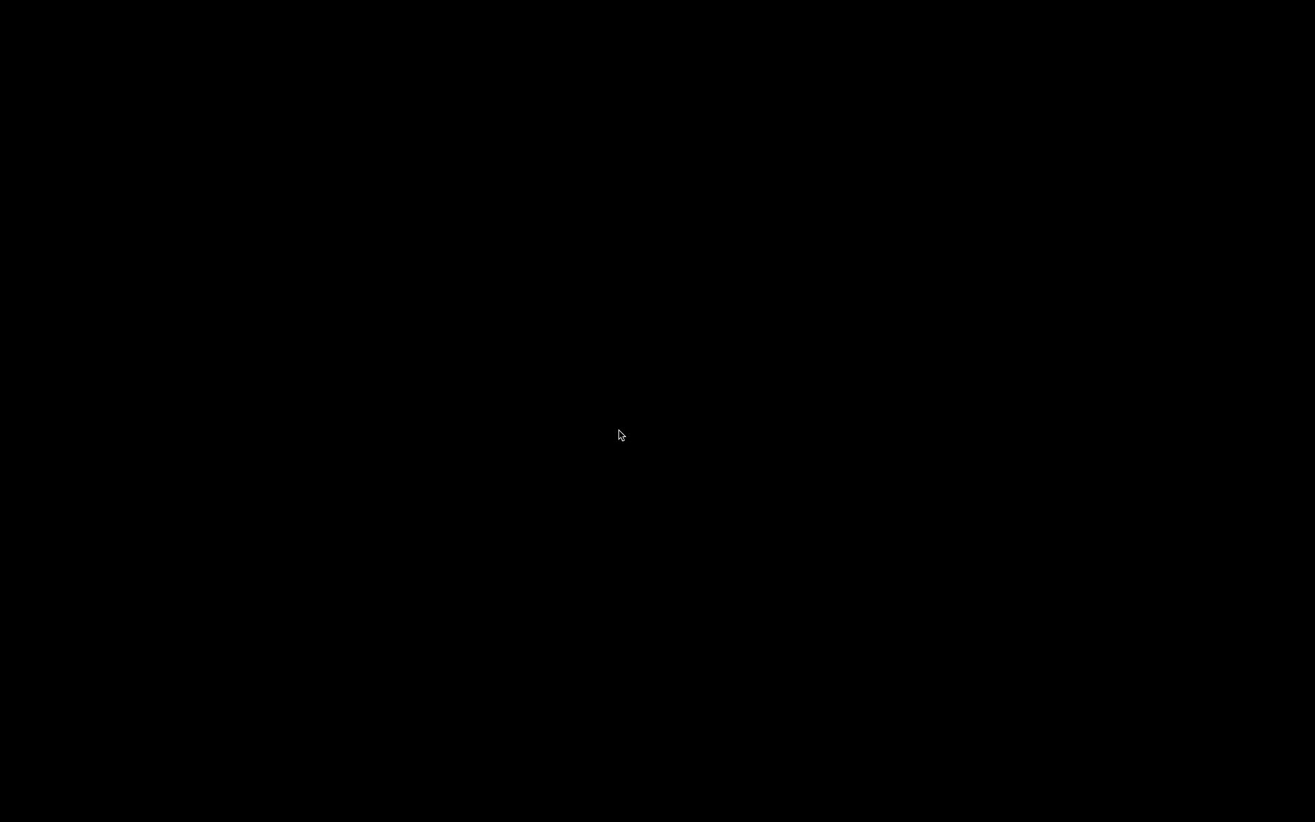
key(Right)
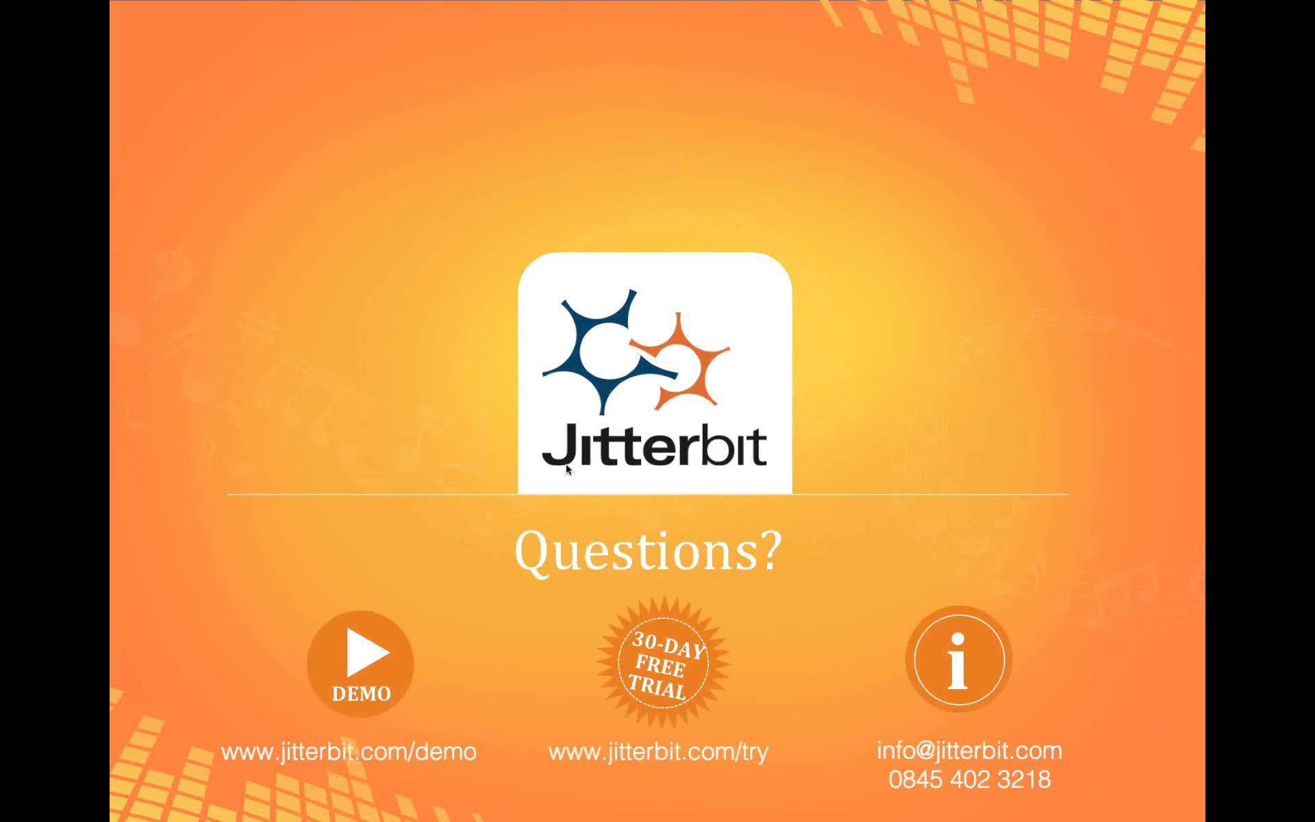